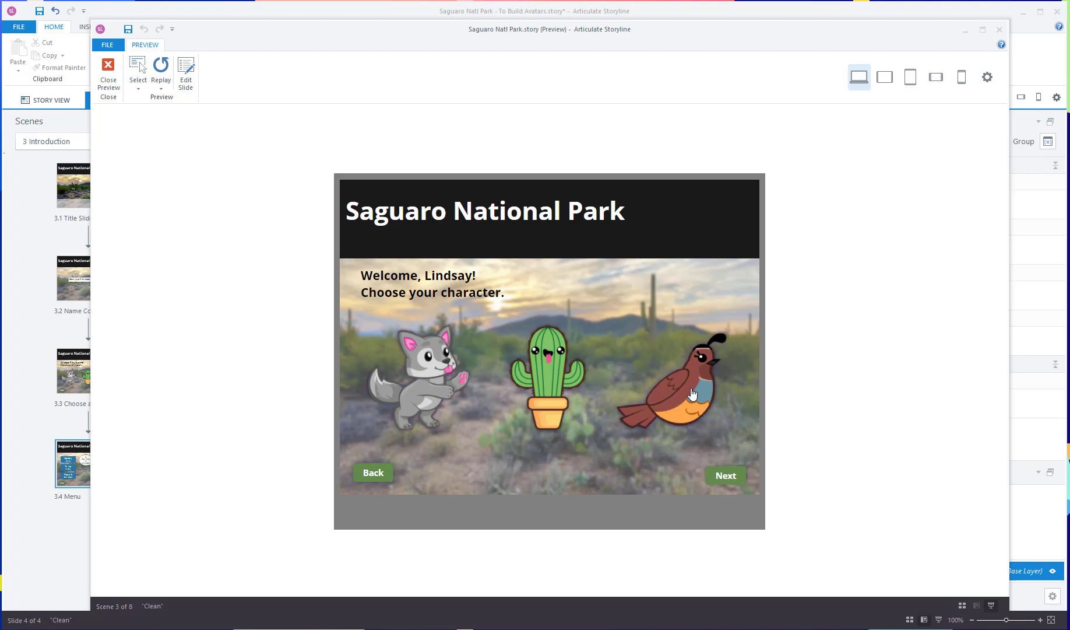
- Test the preview by choosing the cactus and moving between the avatar and menu slides, then return to slide 3.3
click(736, 477)
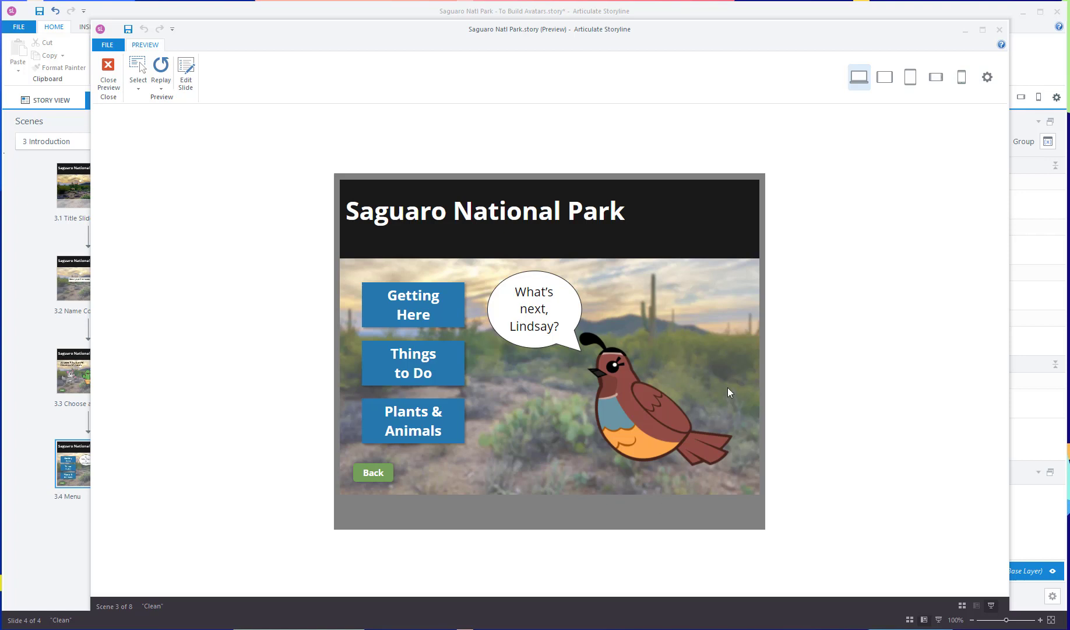
click(375, 478)
click(559, 368)
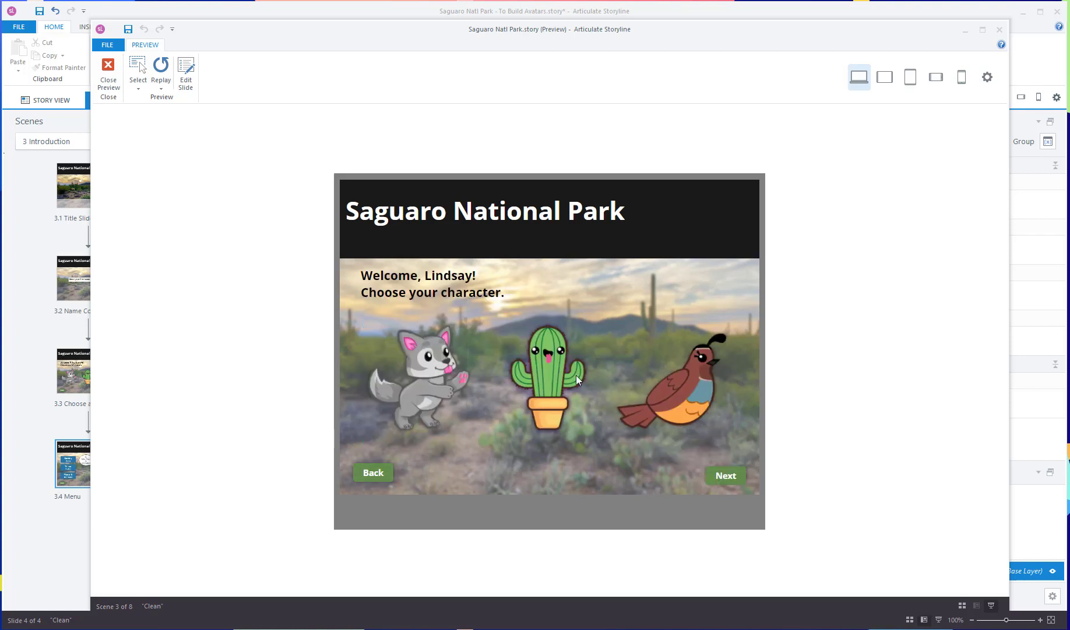
click(725, 476)
click(388, 472)
click(730, 476)
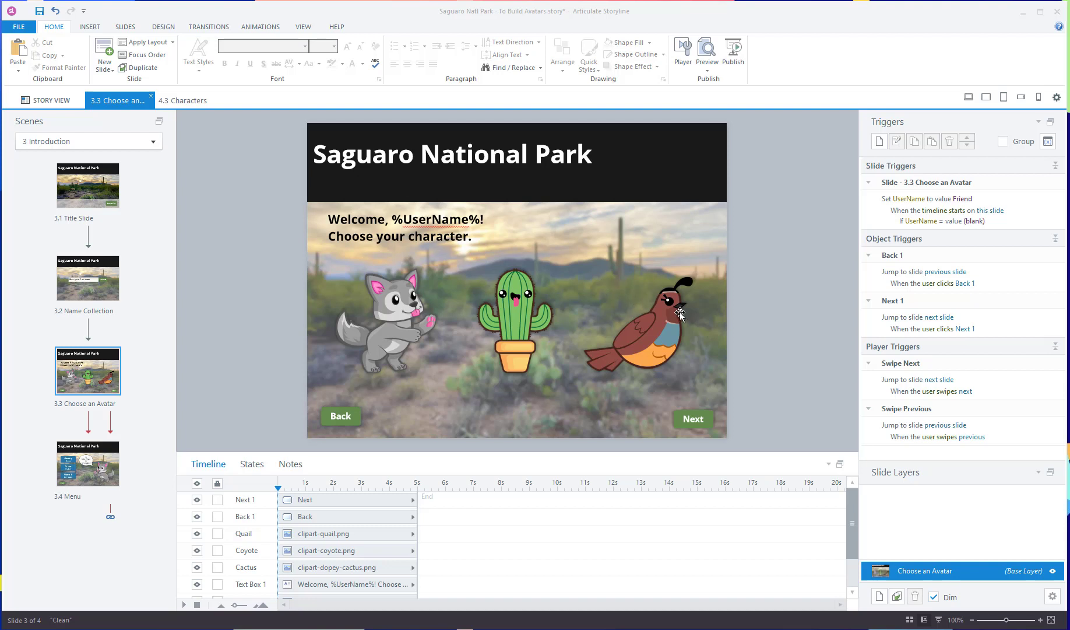
click(400, 314)
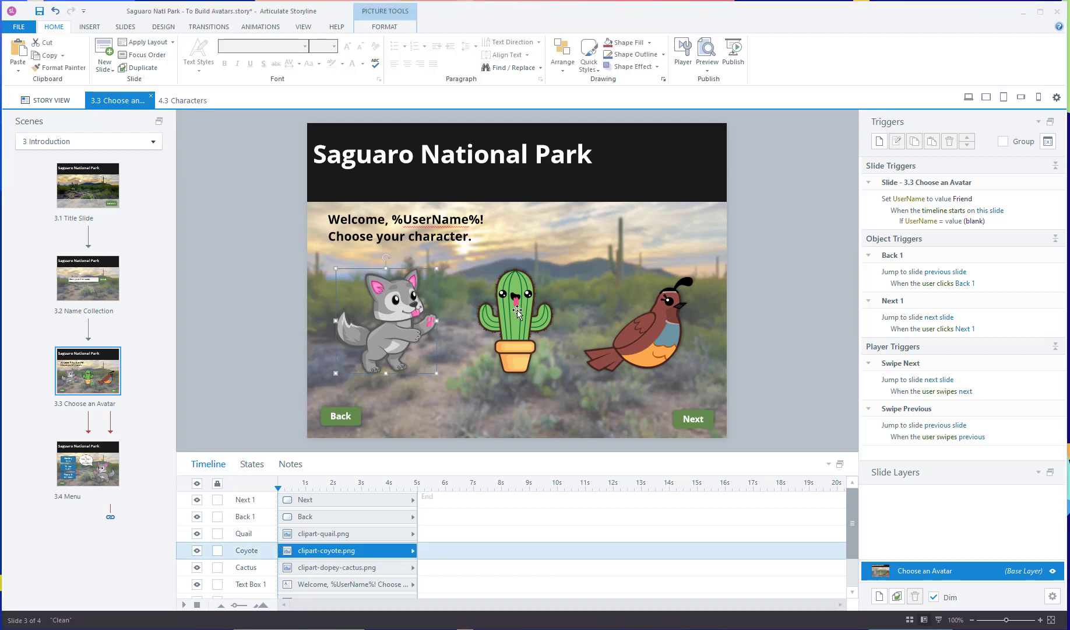
- Select the cactus and quail, glance at the 3.4 Menu slide, then return to 3.3
click(517, 312)
click(643, 322)
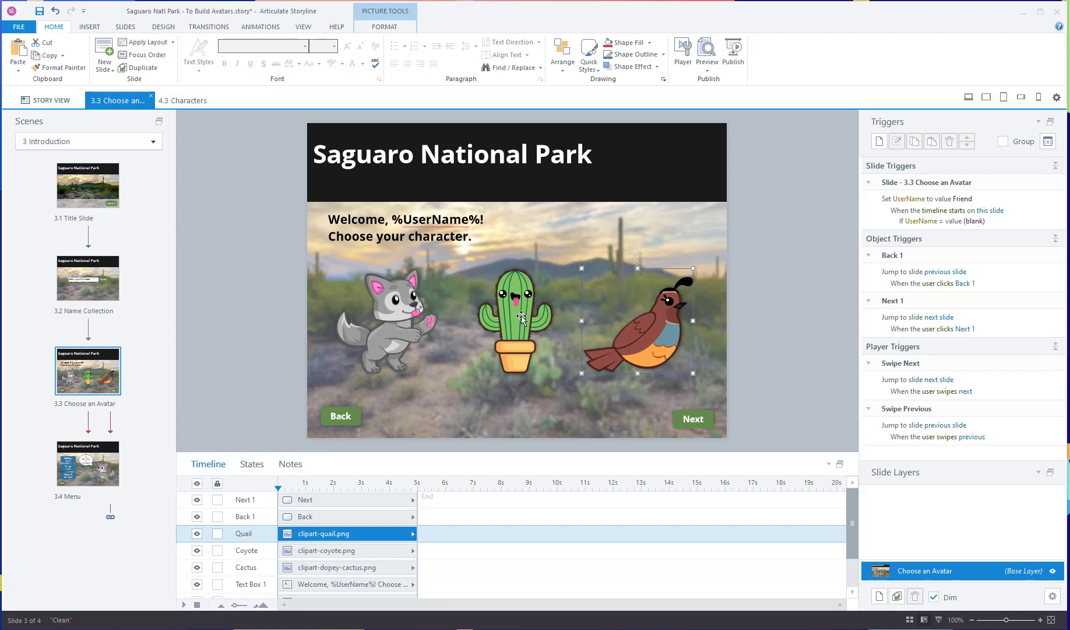
click(90, 477)
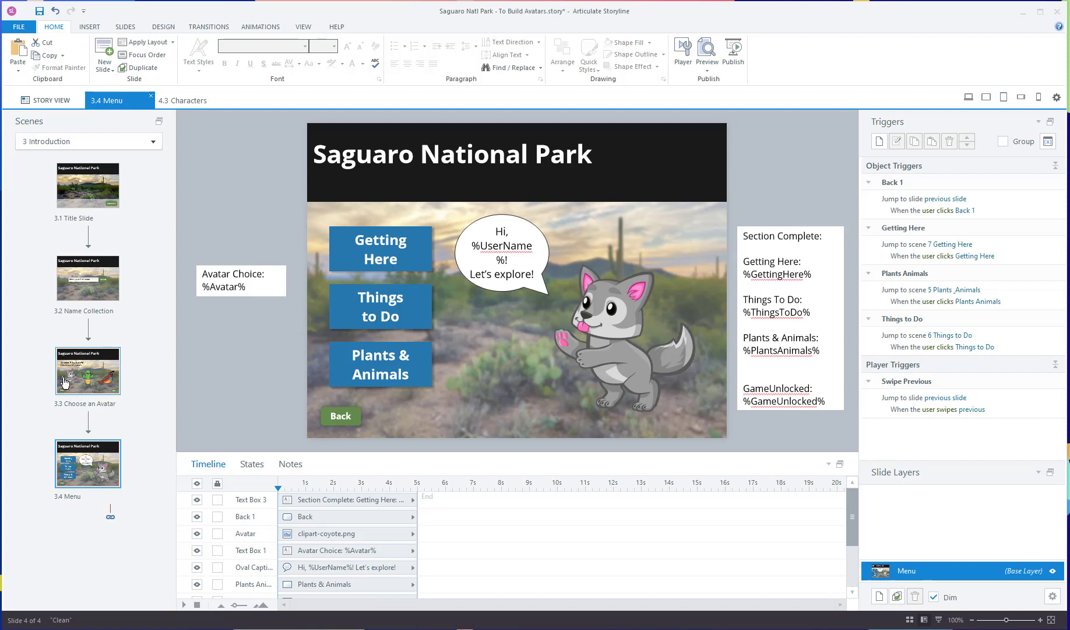
click(86, 371)
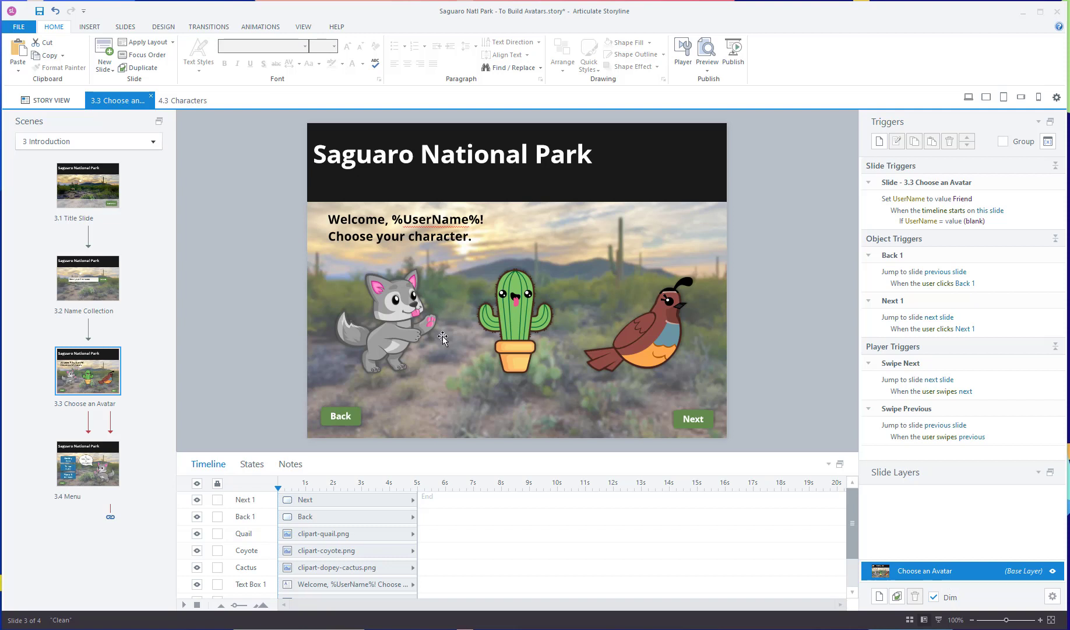
- Select the coyote, cactus and quail pictures together and copy them
click(402, 300)
shift+click(523, 315)
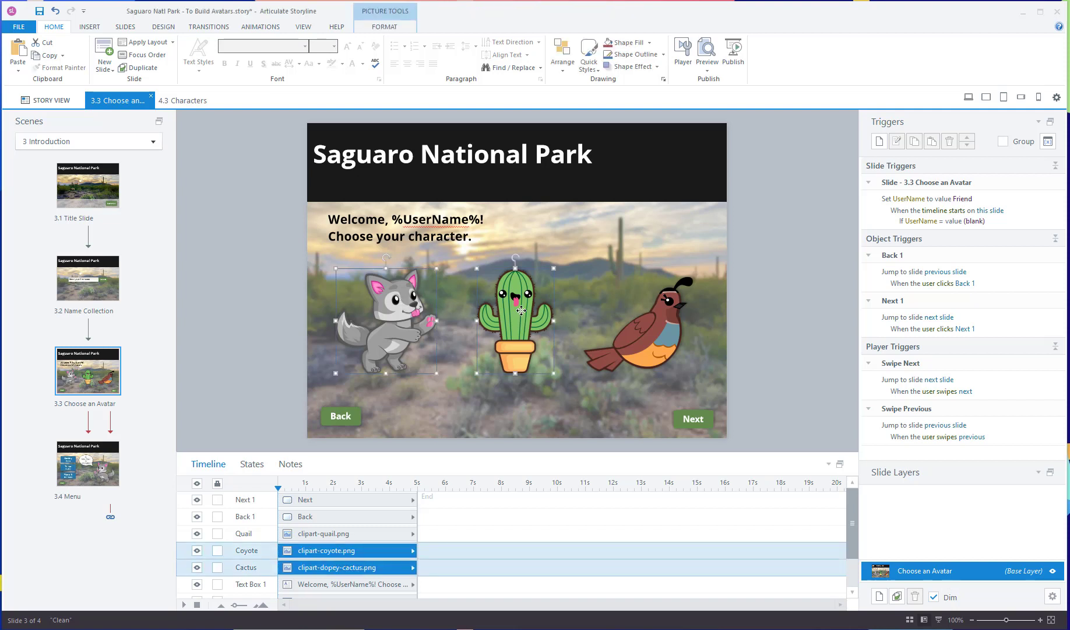
shift+click(657, 326)
right_click(658, 326)
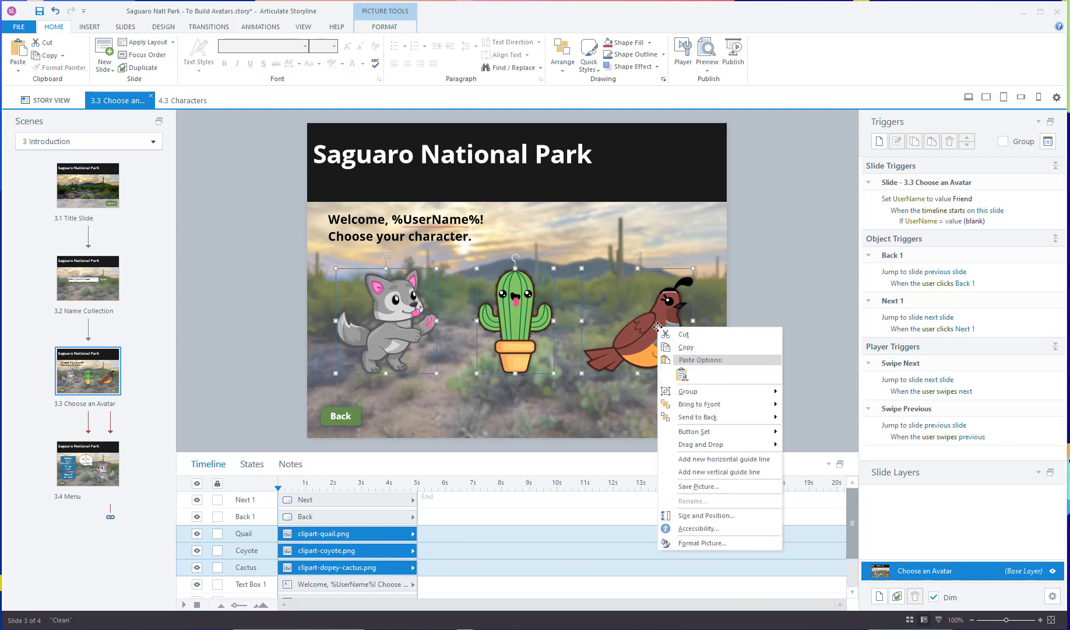
click(685, 348)
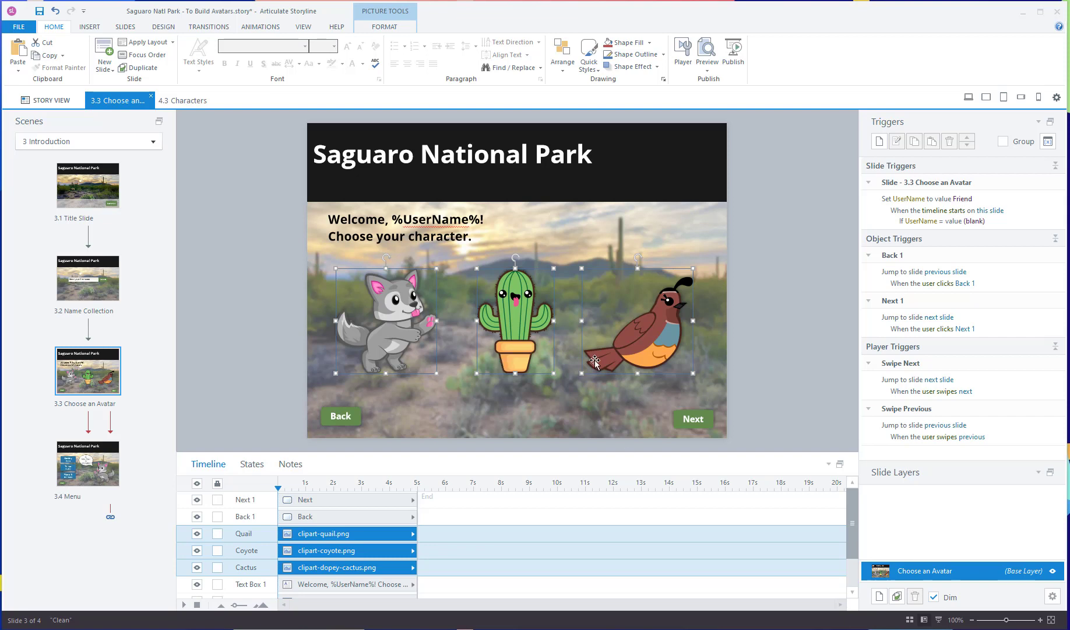
- Create slide layers named Coyote, Cactus and Quail, then reselect the Choose an Avatar base layer
click(886, 593)
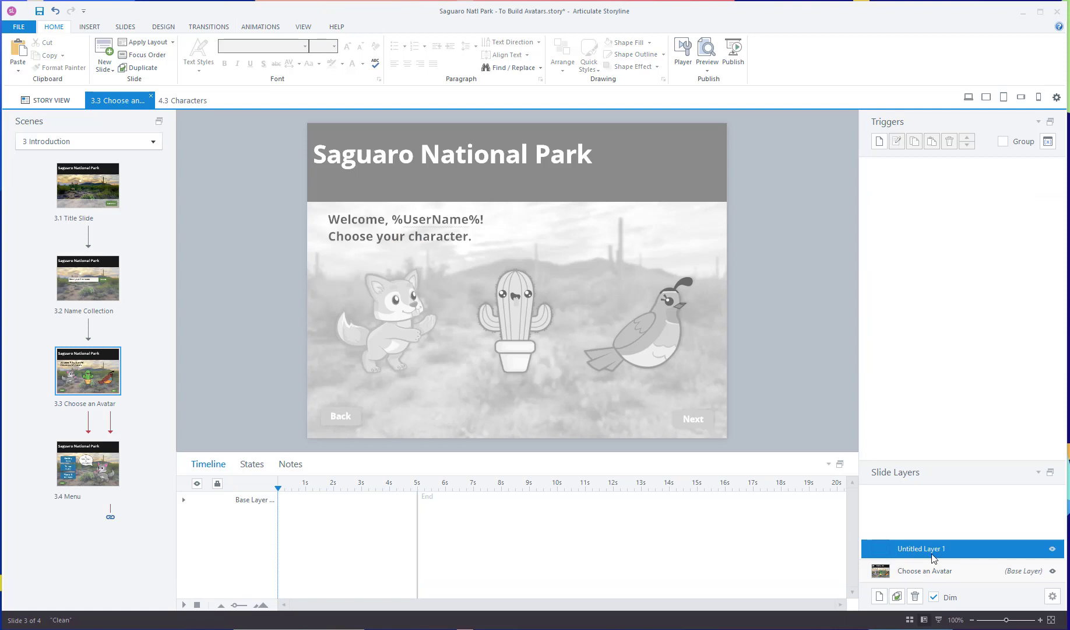
text(Coyote)
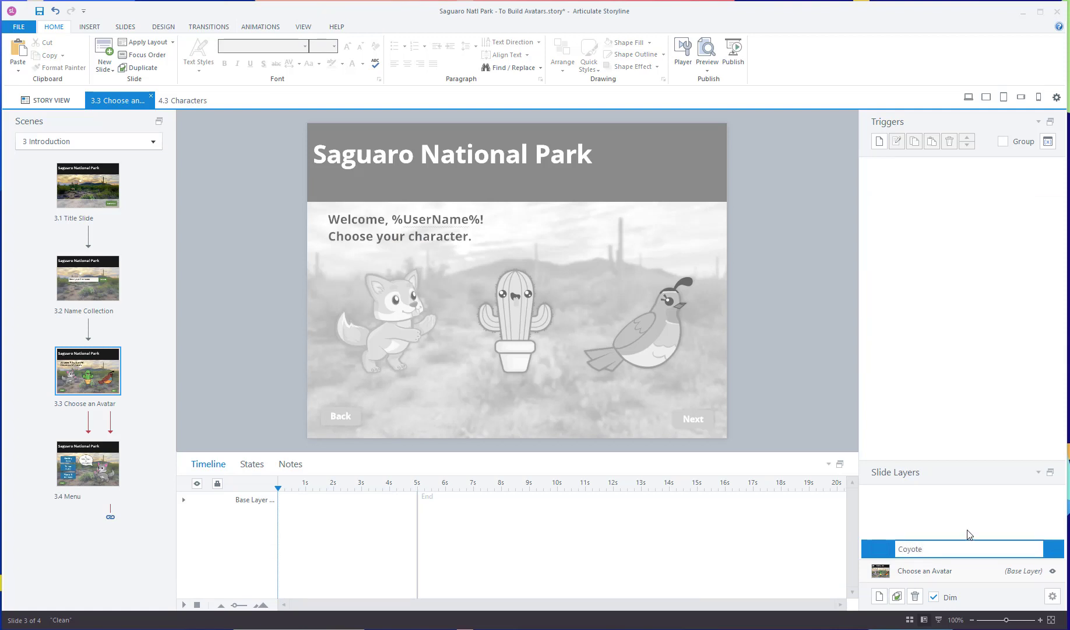
key(Return)
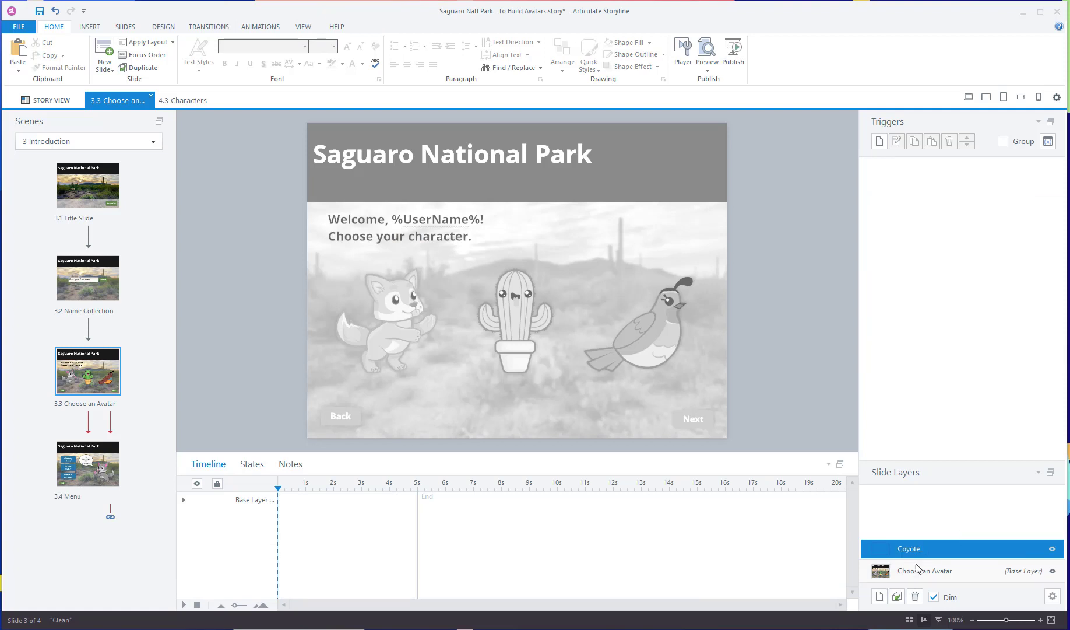
click(881, 596)
double_click(925, 530)
text(Cactus)
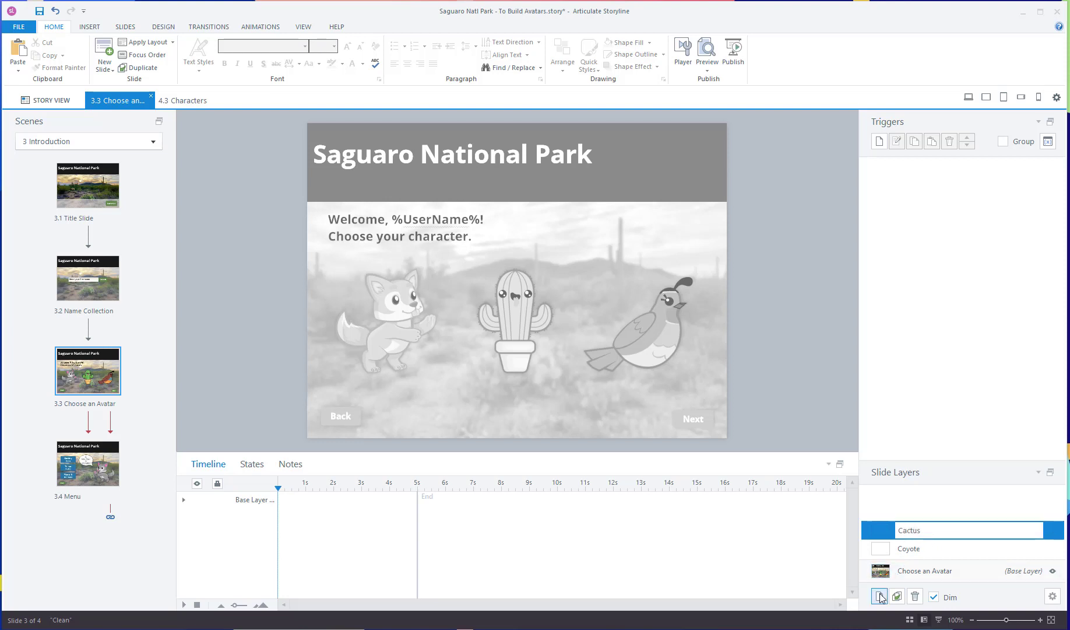
key(Return)
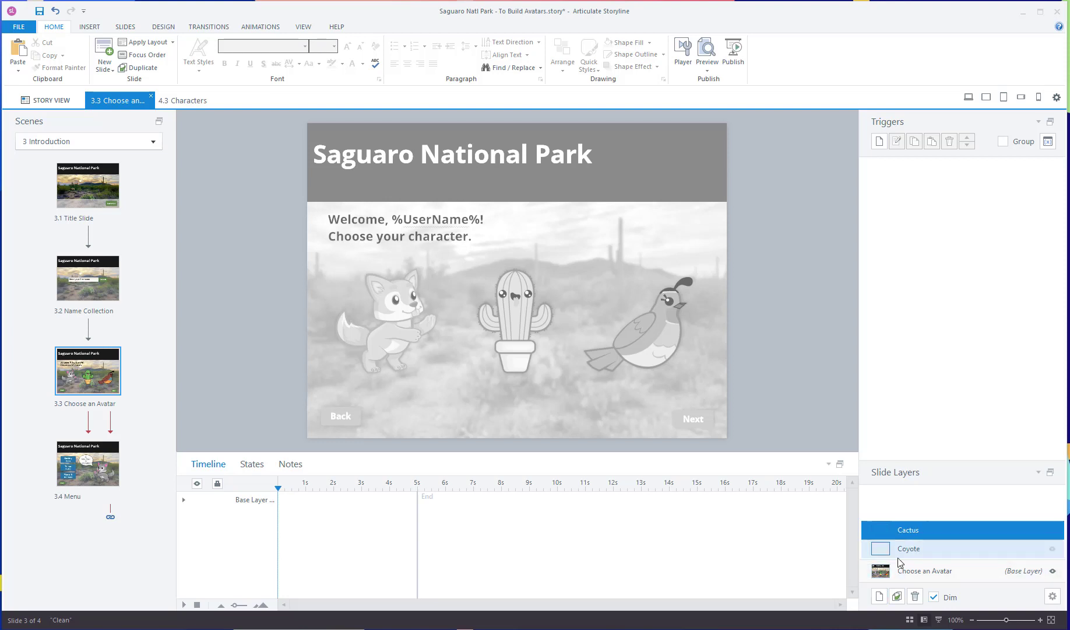
click(880, 596)
double_click(924, 512)
text(Quail)
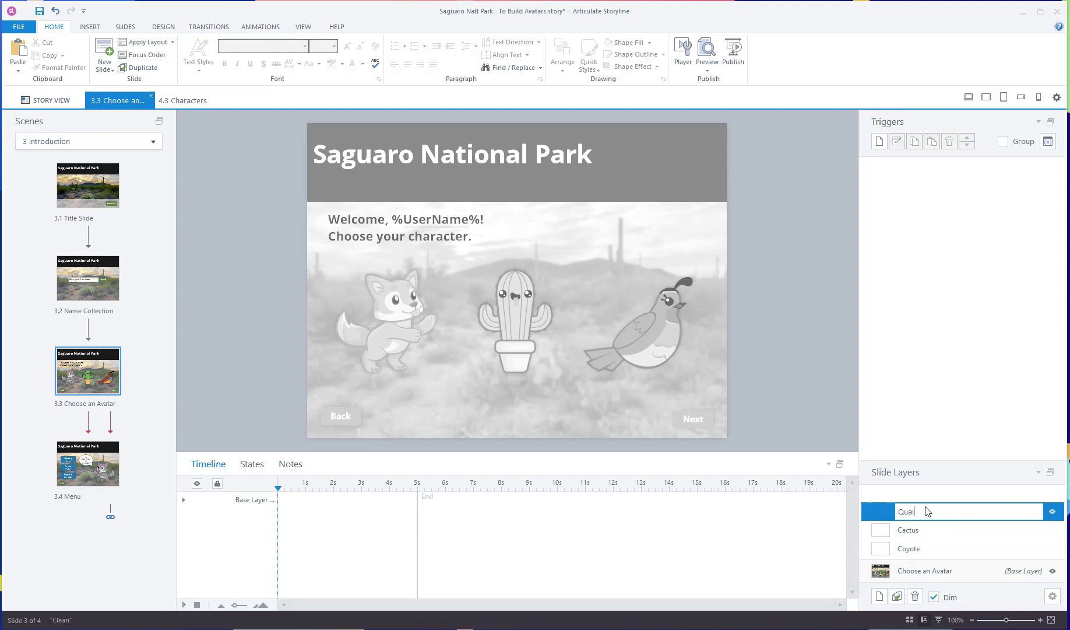
key(Return)
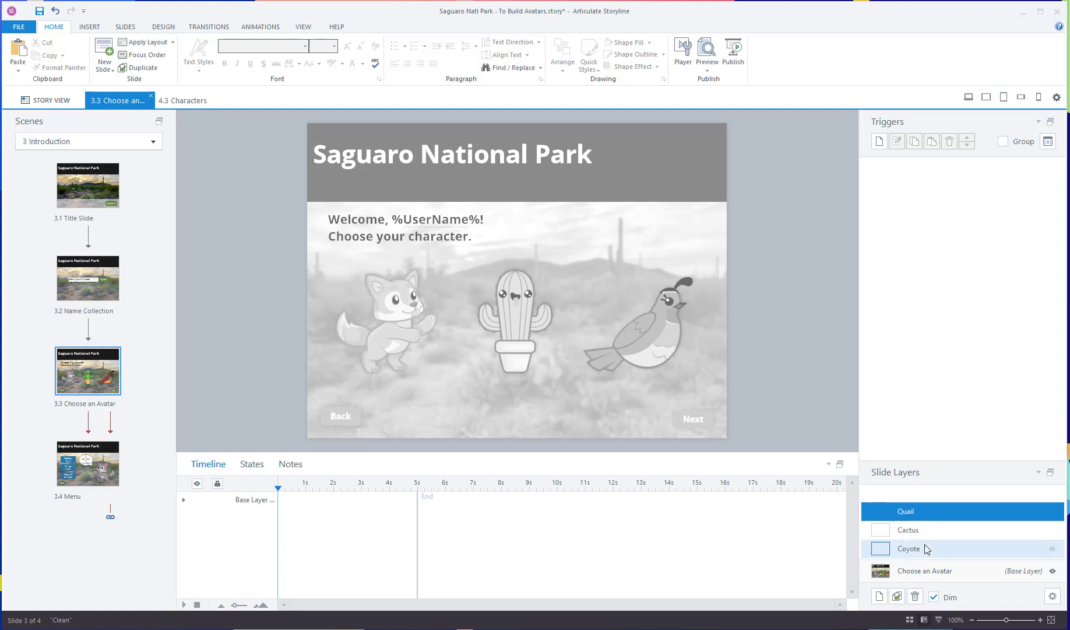
click(924, 572)
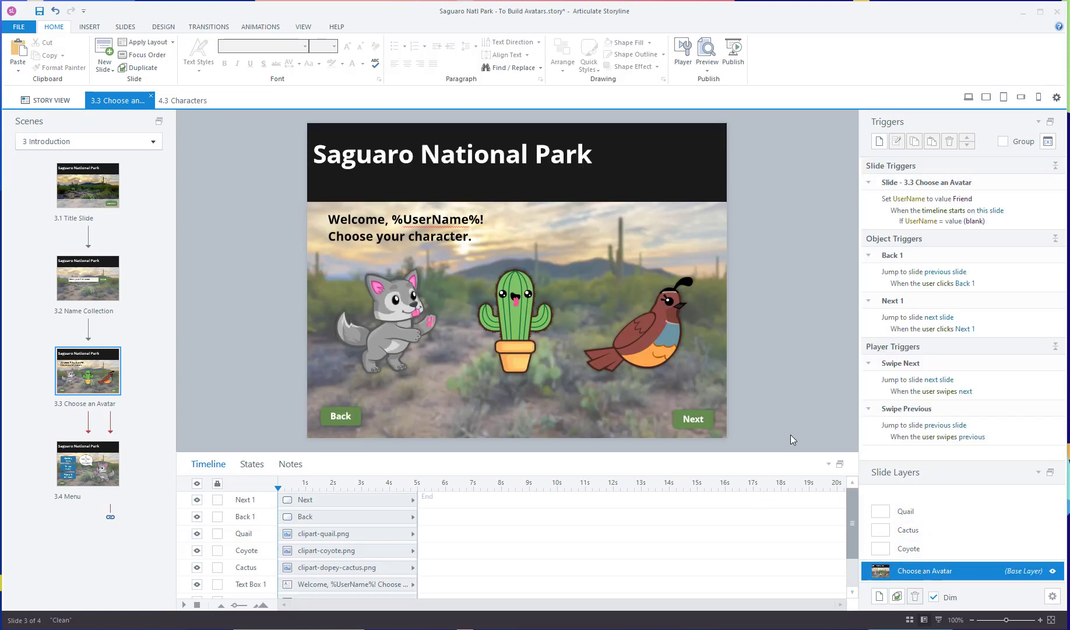
- Paste the copied coyote, cactus and quail pictures onto the Coyote layer
click(515, 316)
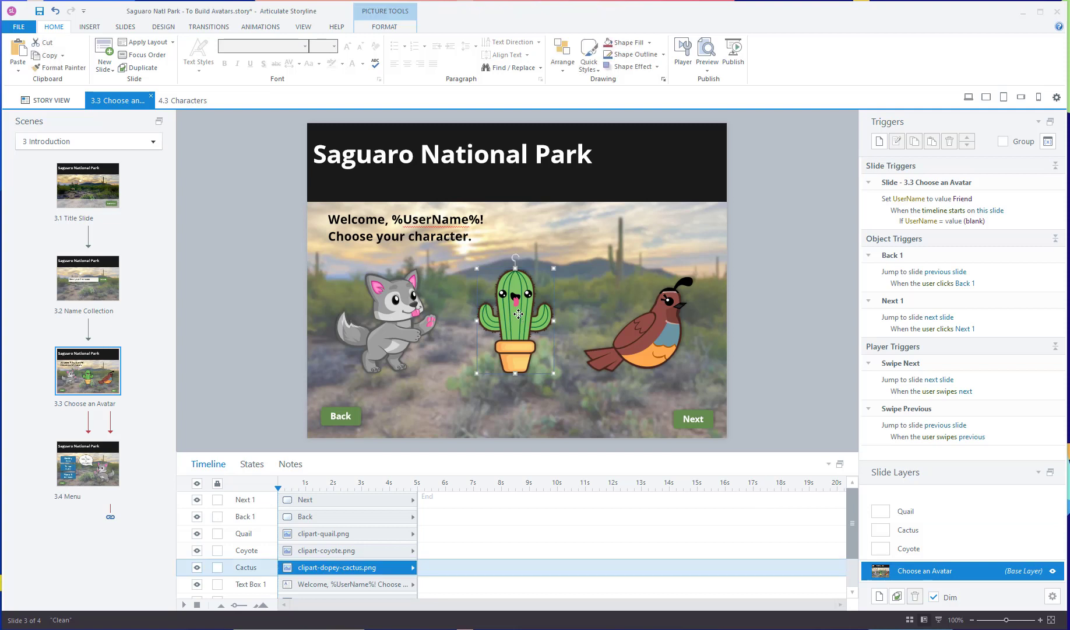
click(668, 330)
click(927, 550)
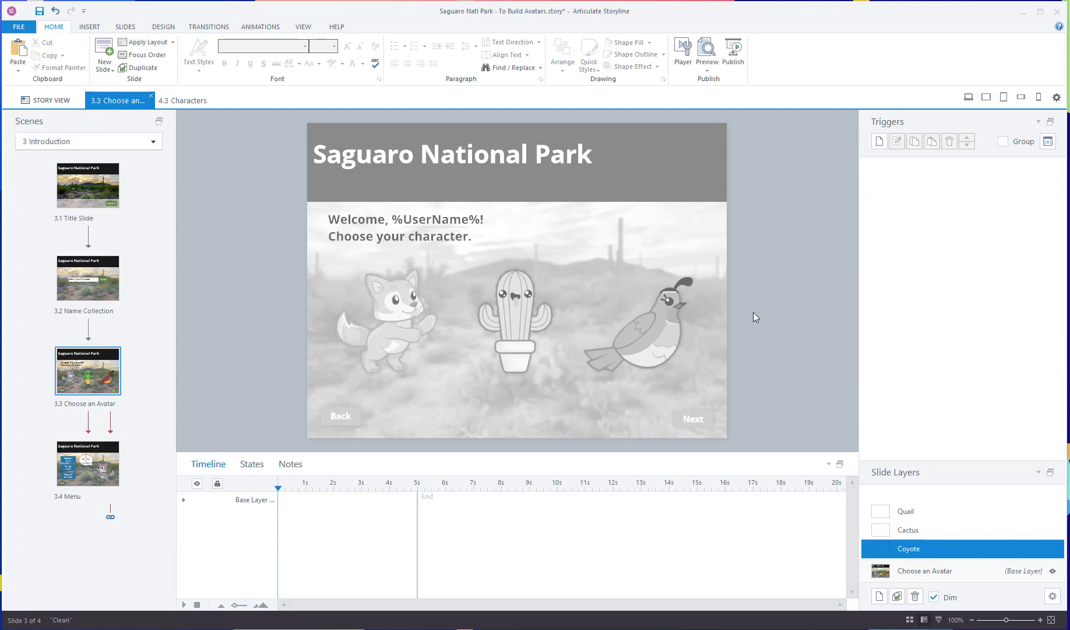
right_click(538, 232)
click(564, 273)
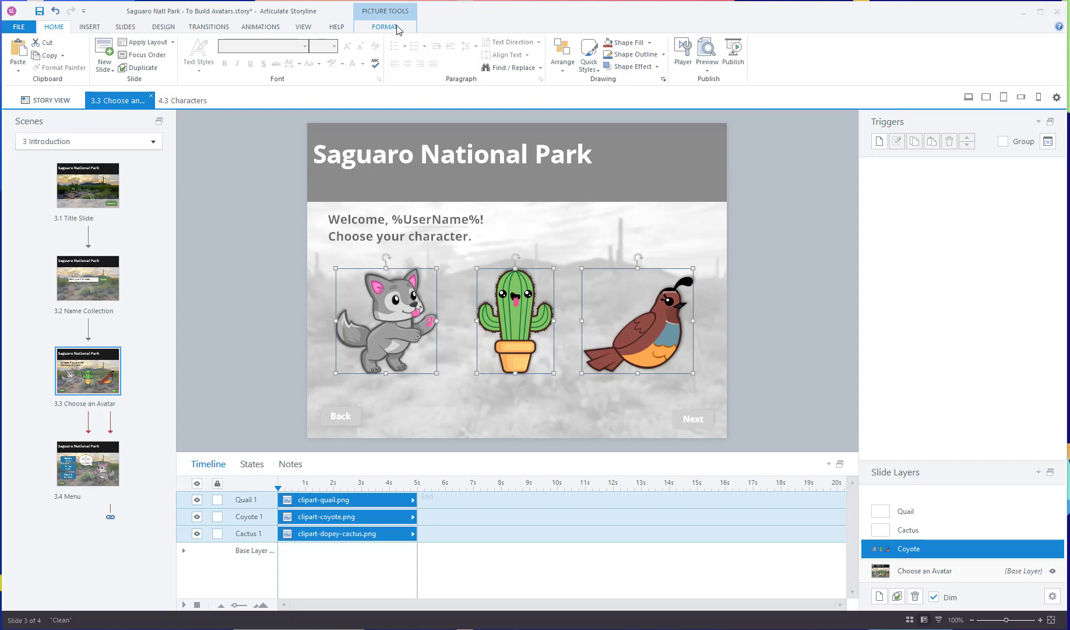
- Give the three pasted characters an Accent color 4, 15px glow, then deselect them
click(634, 66)
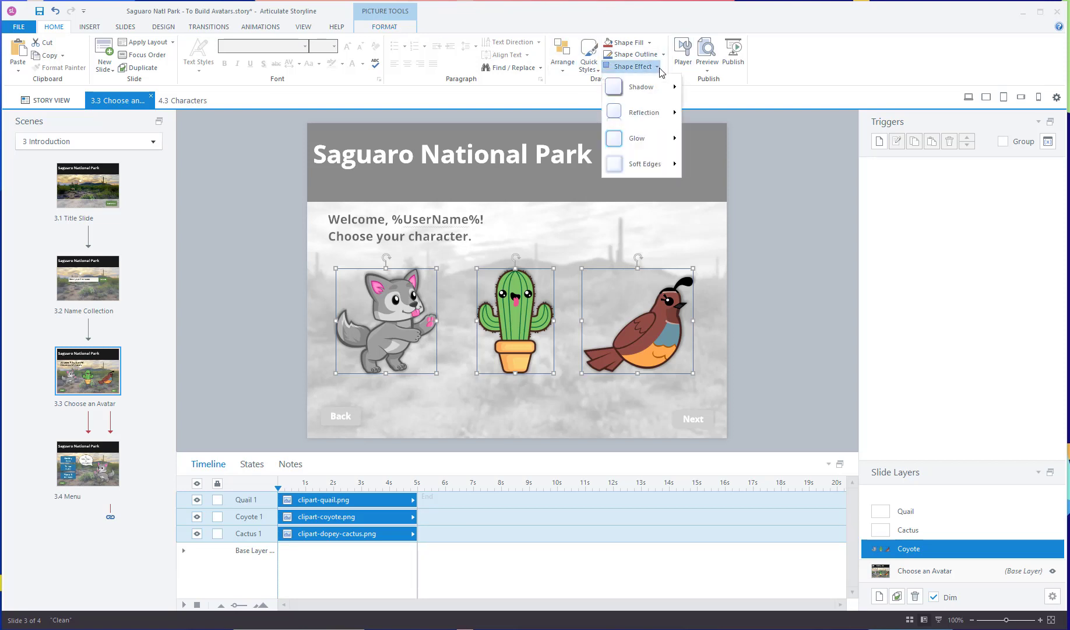
mouse_move(659, 139)
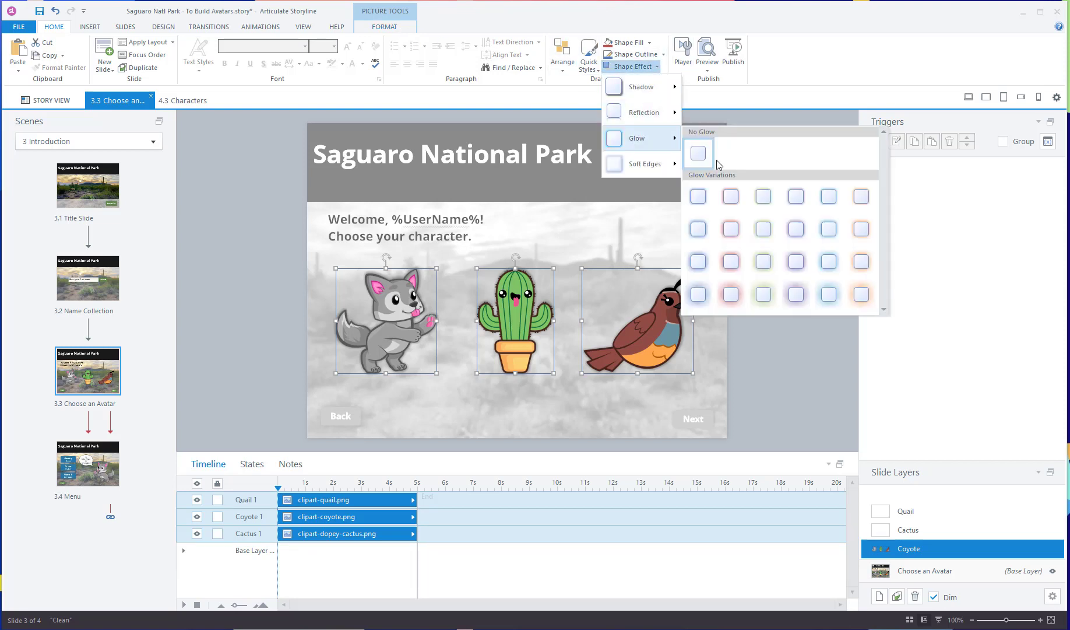
click(800, 267)
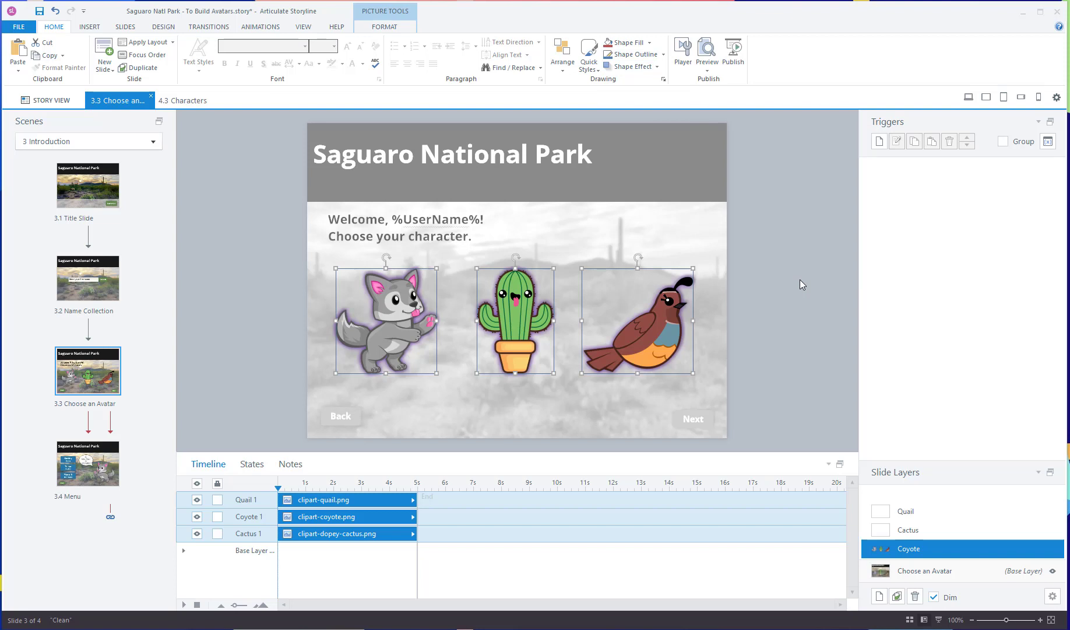
click(800, 280)
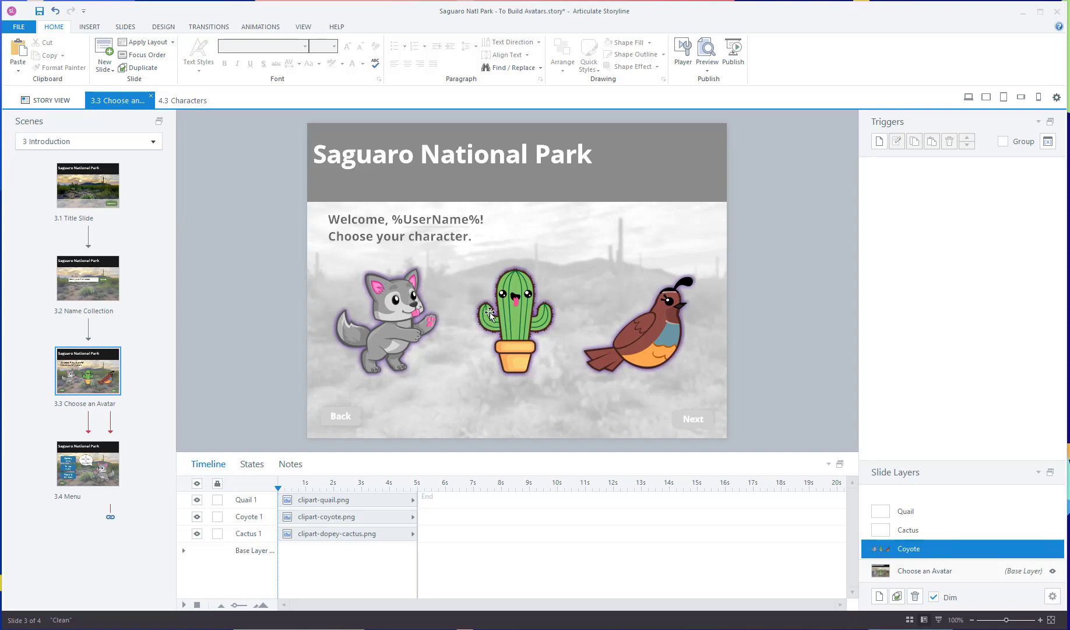
- Move the cactus and quail to the Cactus layer, then cut the quail back out
click(511, 311)
ctrl+click(667, 341)
right_click(666, 341)
click(683, 351)
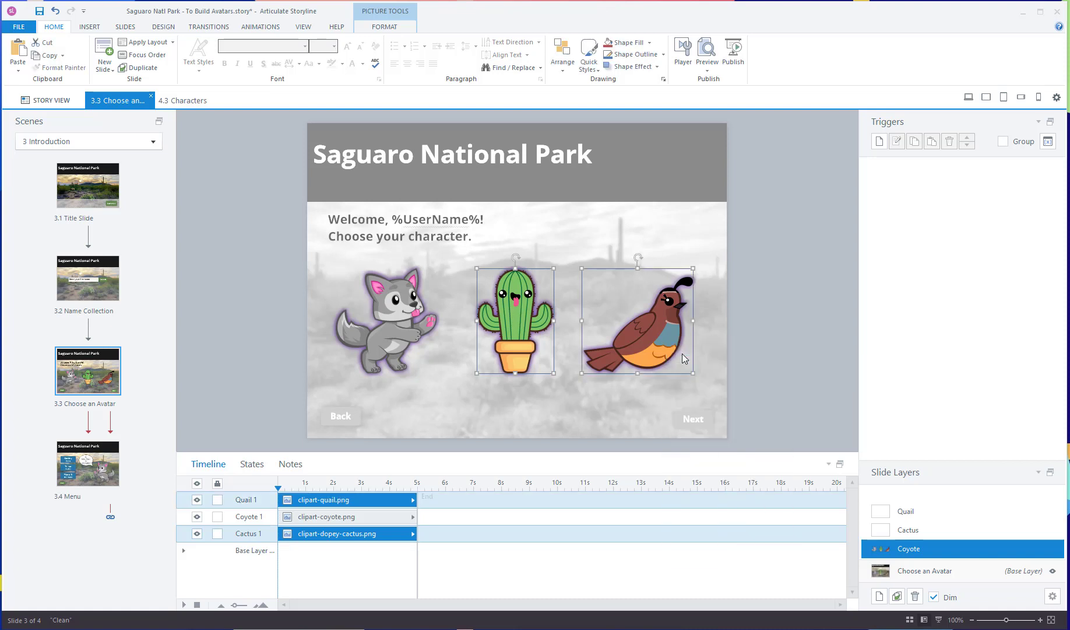
click(928, 532)
right_click(632, 304)
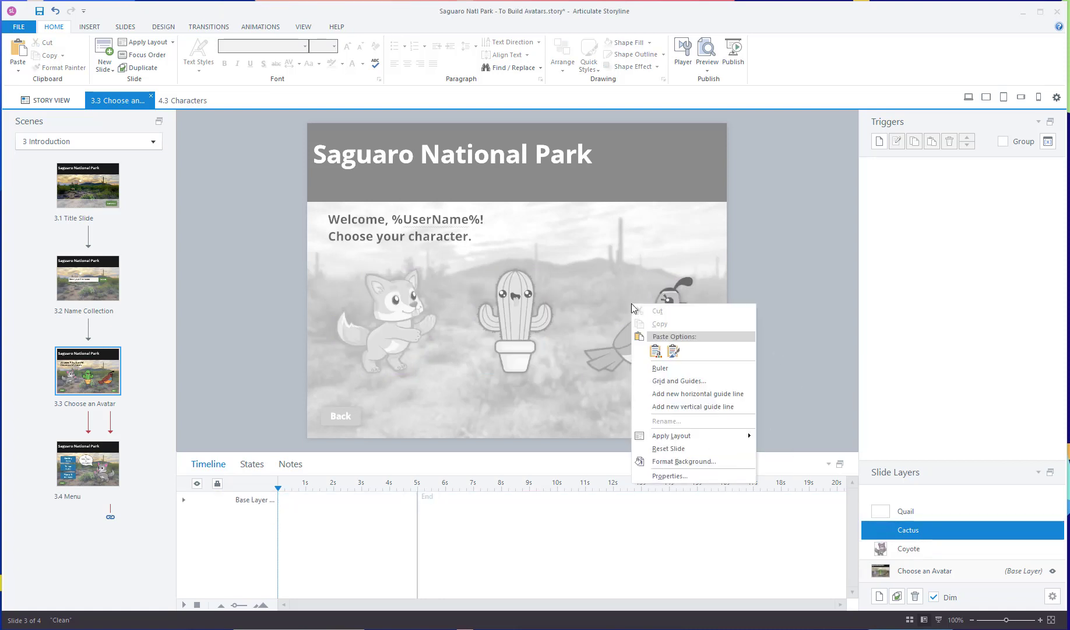
click(655, 344)
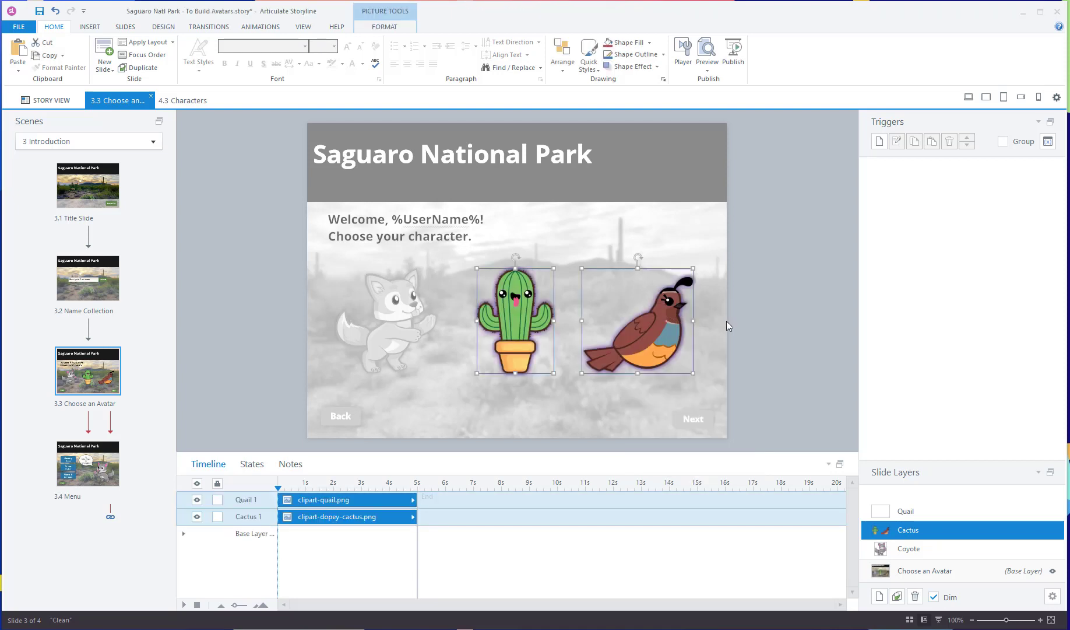
click(743, 321)
click(646, 316)
key(ctrl+x)
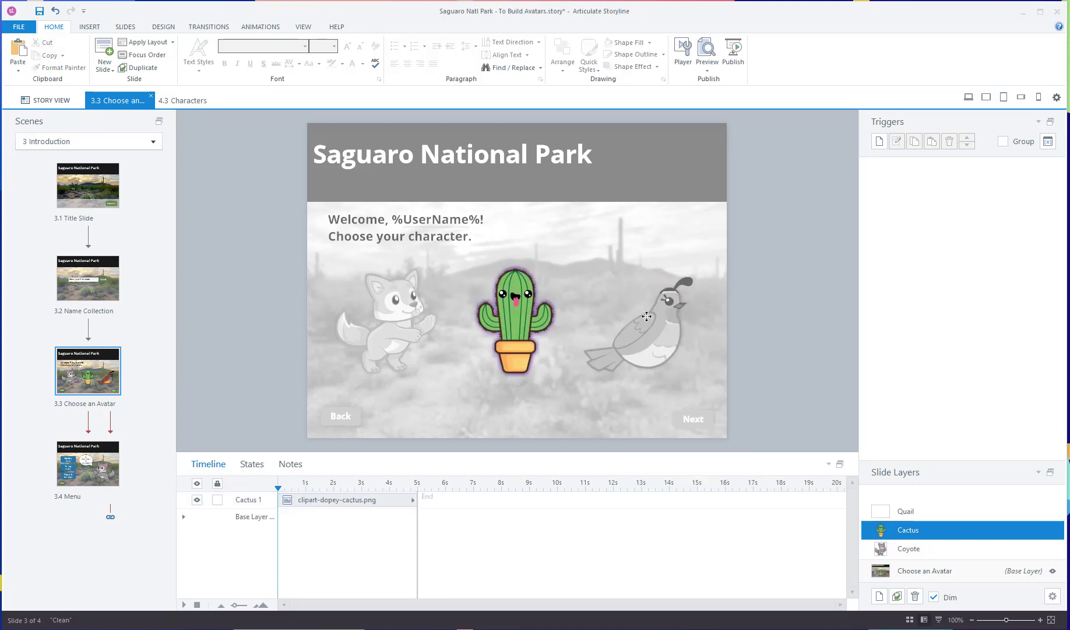
- Paste onto the Quail layer and delete the extra cactus there
click(934, 511)
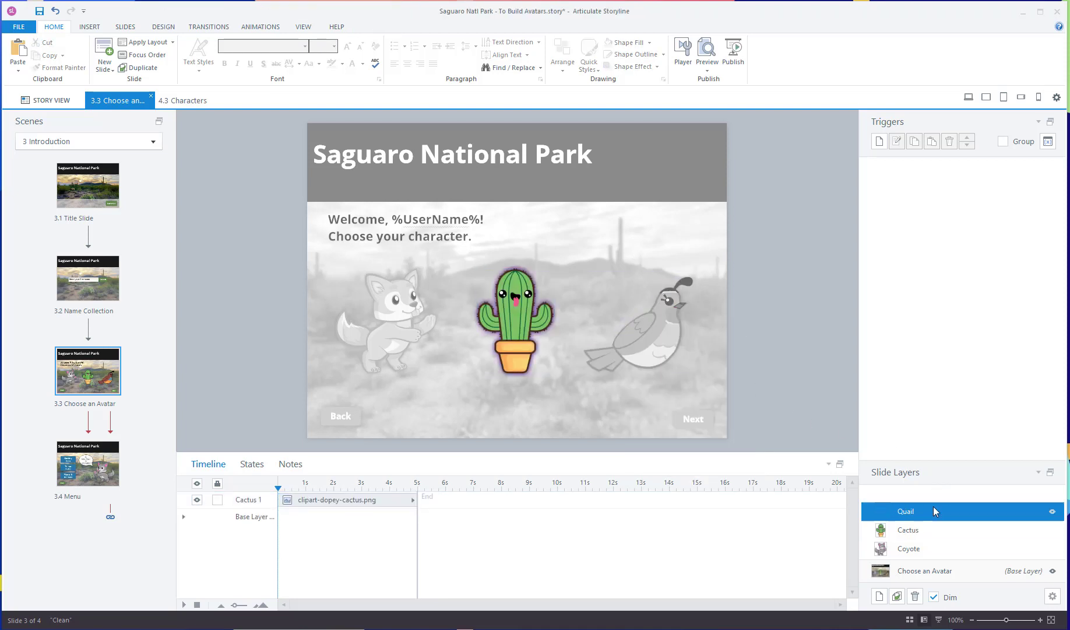
right_click(655, 306)
click(679, 345)
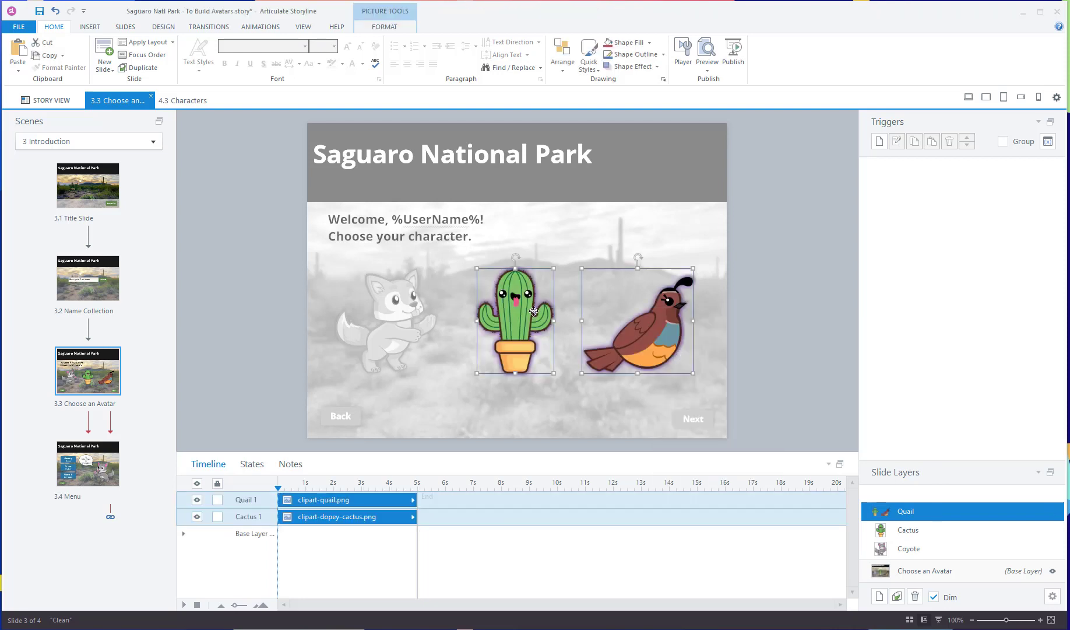
click(809, 322)
click(520, 303)
key(Delete)
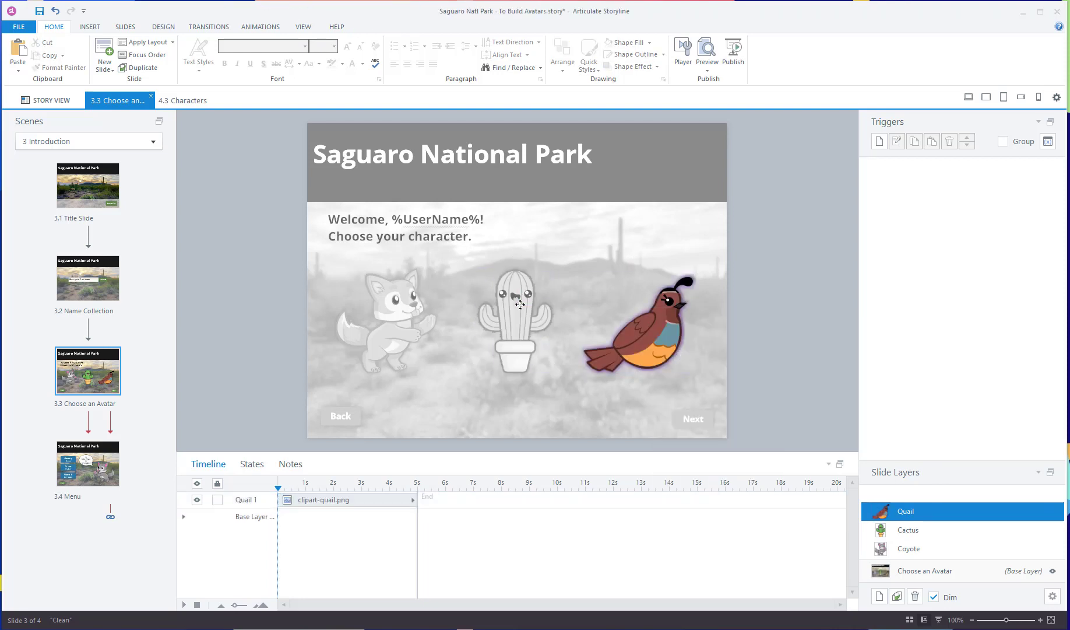
- Check the Coyote, Cactus and Quail layers each show only their own character
click(928, 554)
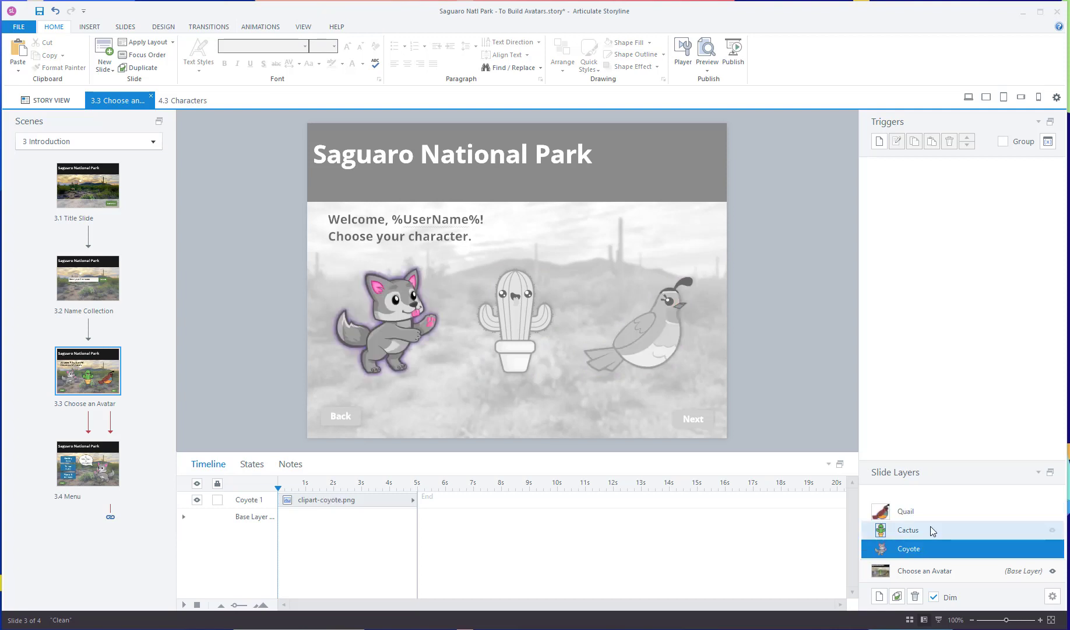
click(931, 527)
click(928, 509)
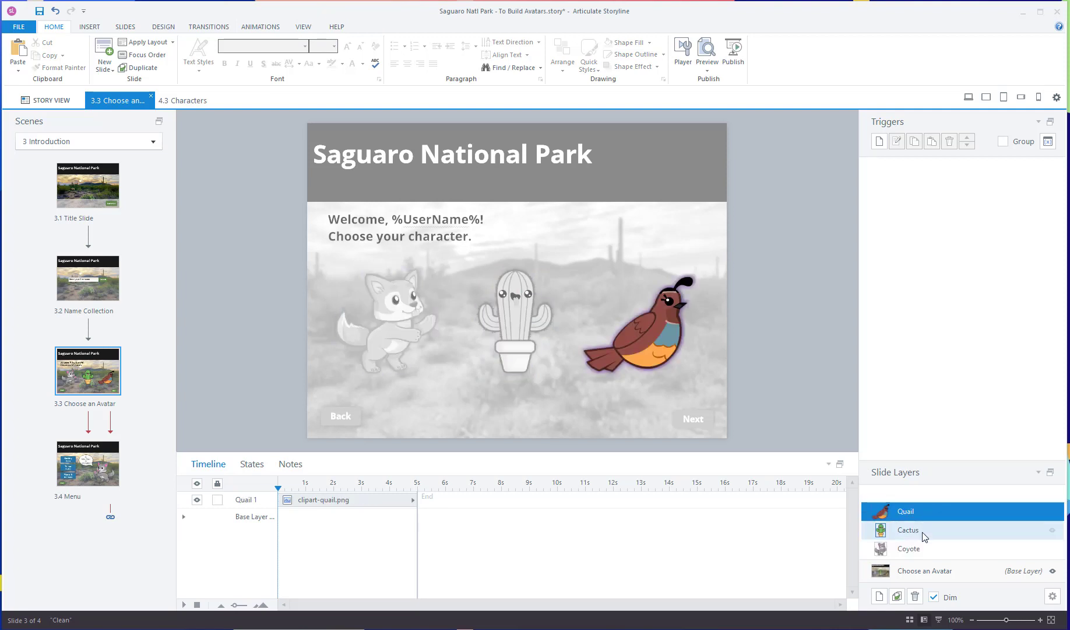
click(926, 531)
click(927, 550)
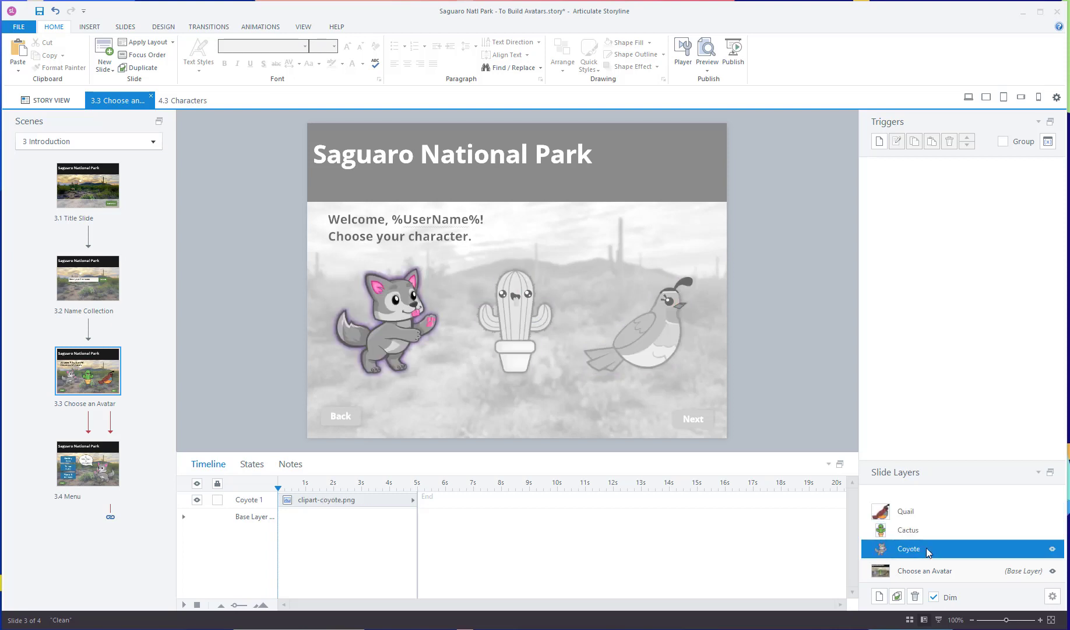
right_click(927, 552)
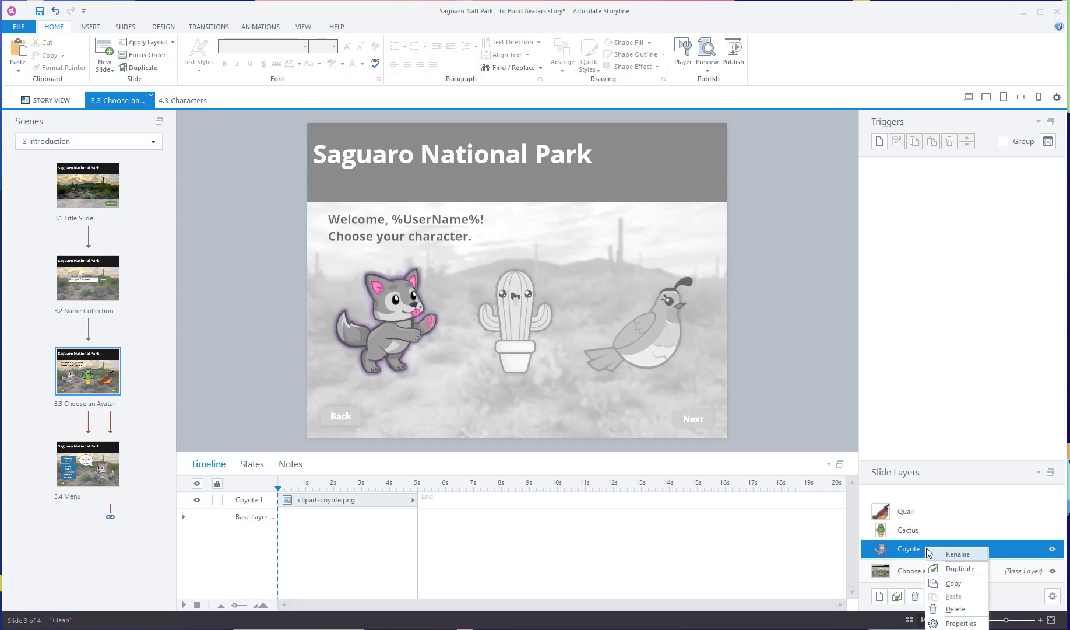
click(962, 623)
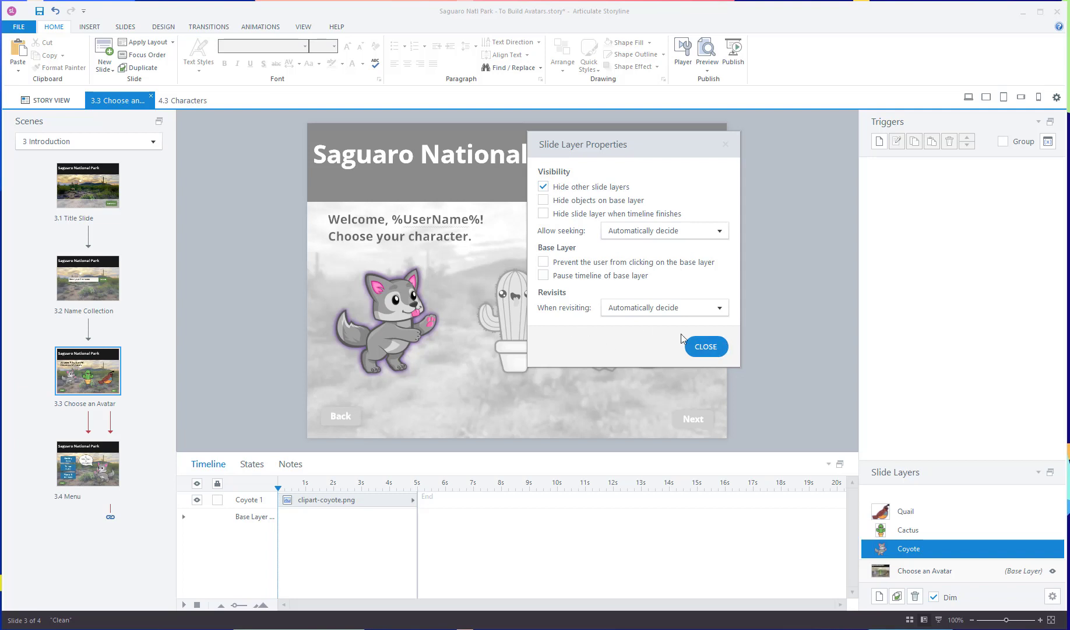
click(712, 348)
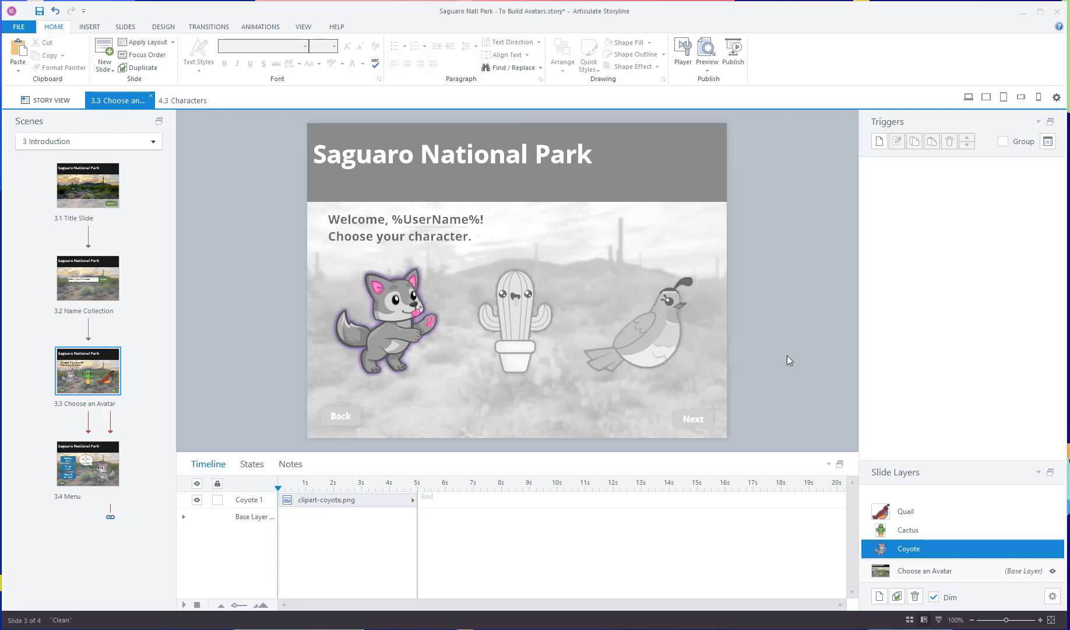
- From the base layer, create a project text variable Avatar with default value Coyote
click(942, 572)
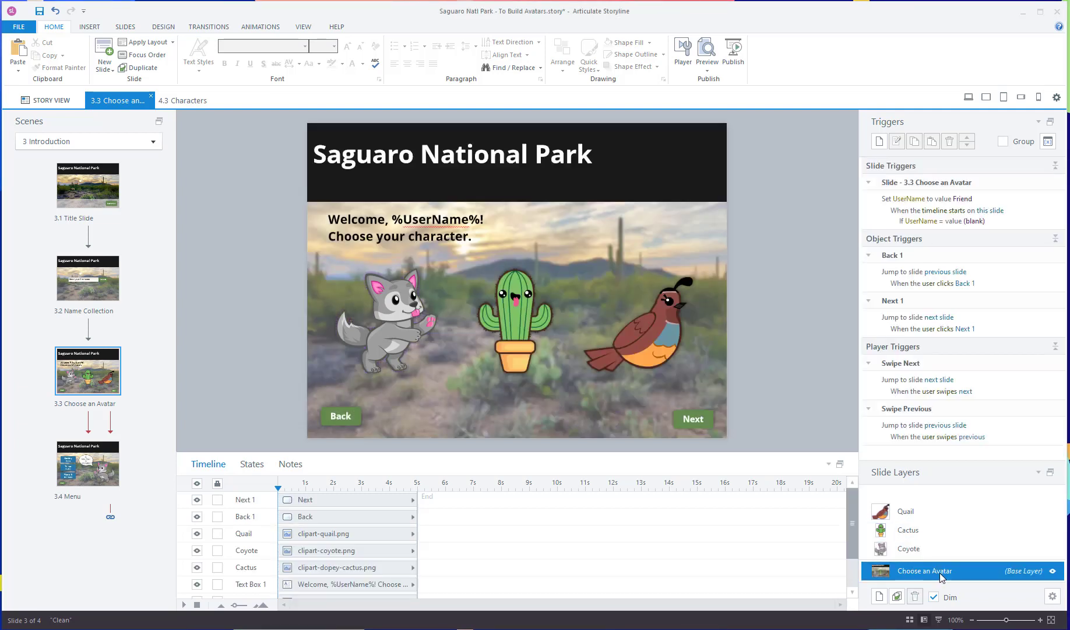
click(1049, 145)
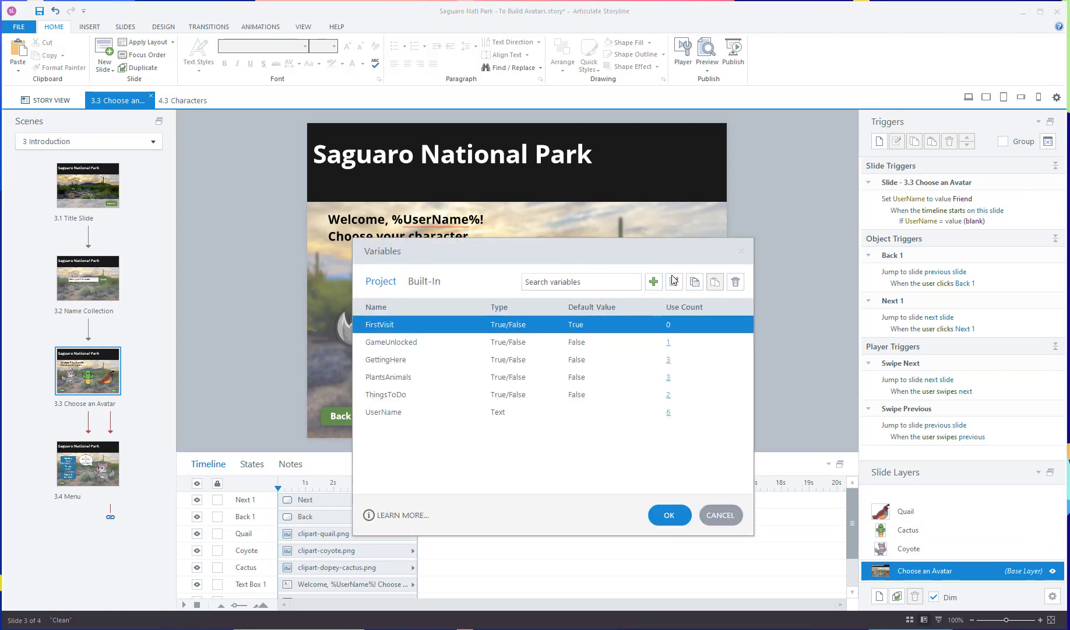
click(654, 281)
text(Avatar)
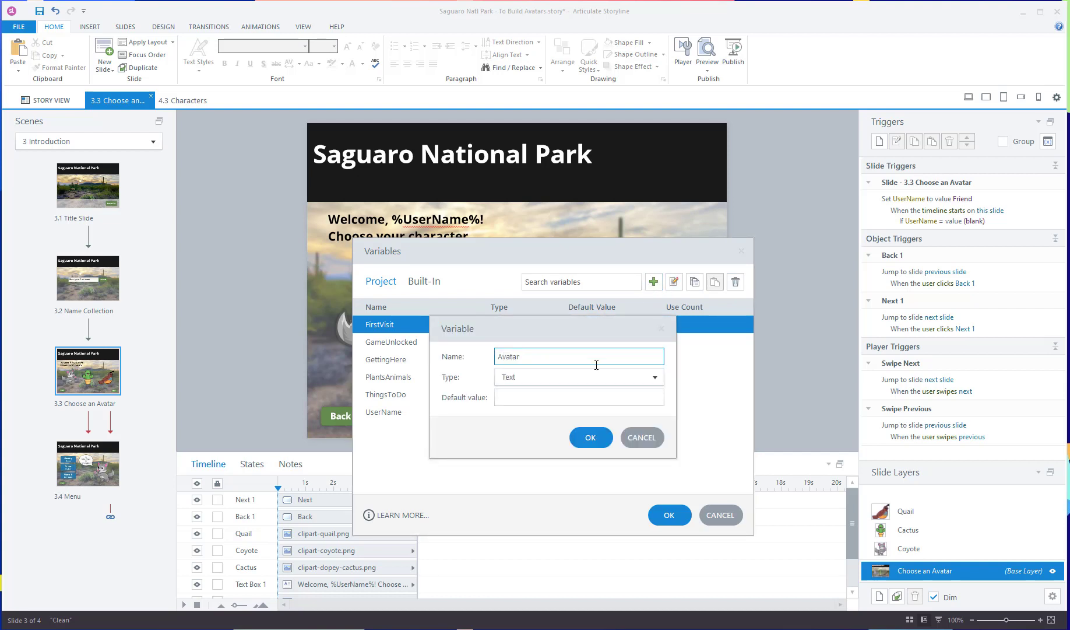
click(541, 394)
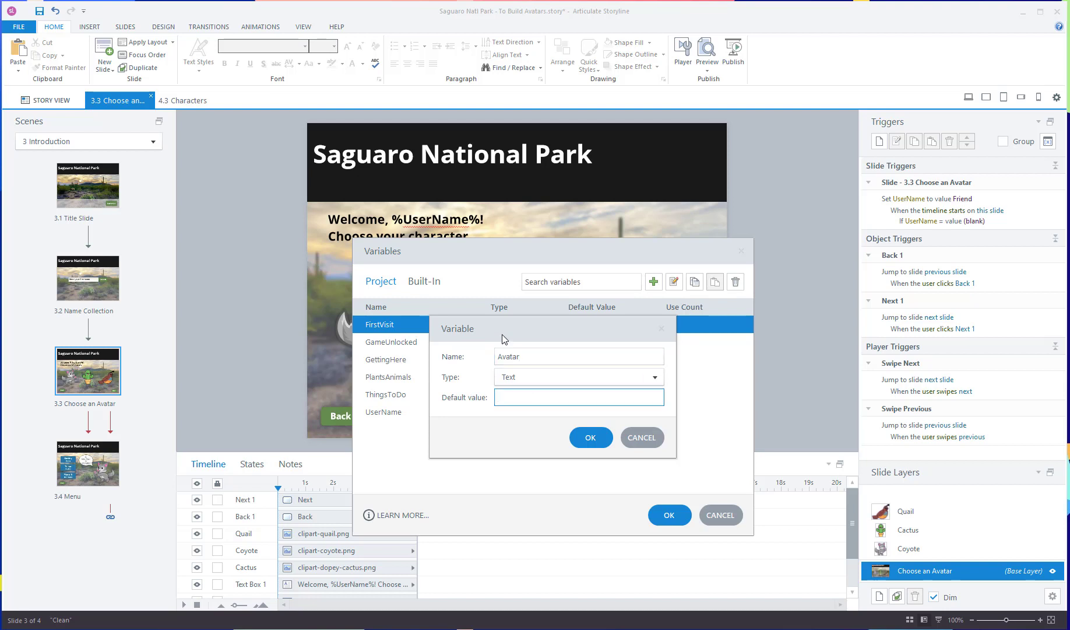
text(Coyote)
click(590, 437)
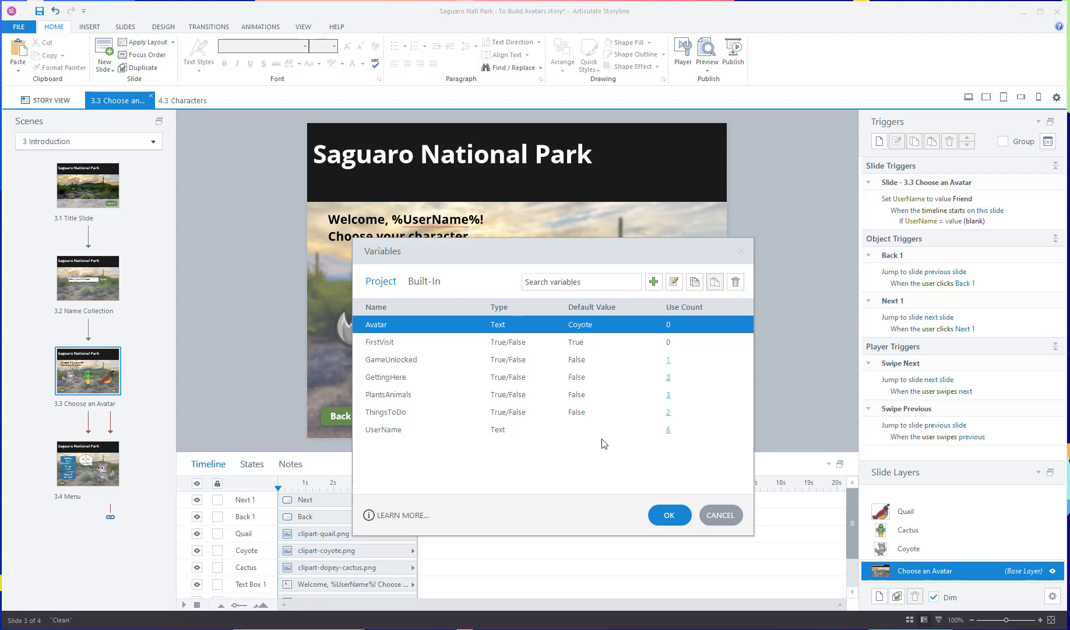
click(668, 515)
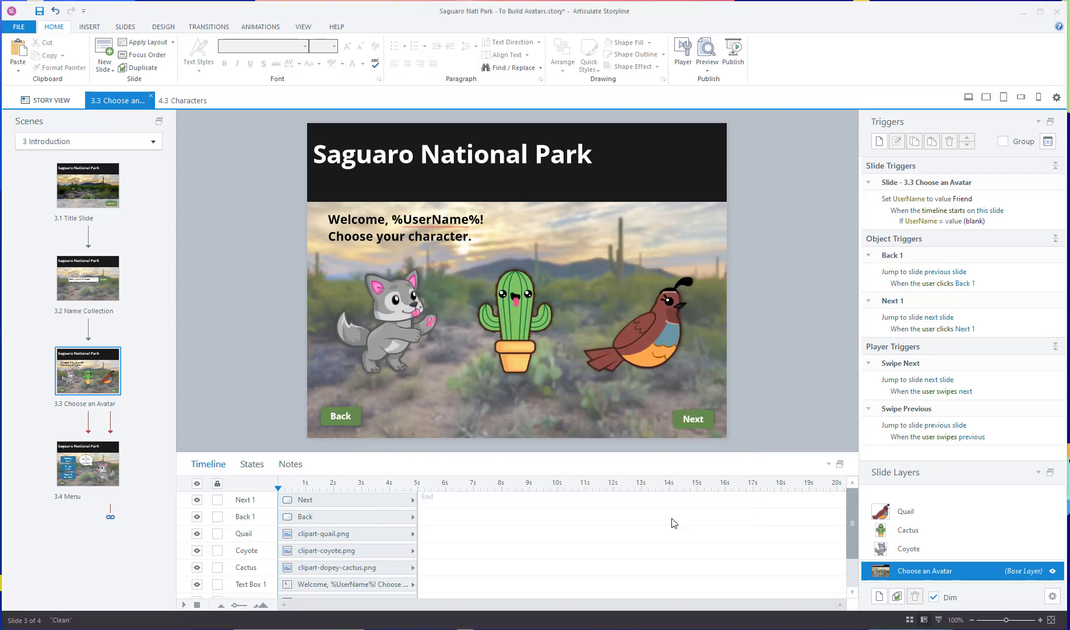
- Start a new trigger on the Coyote layer with the Adjust variable action
click(954, 552)
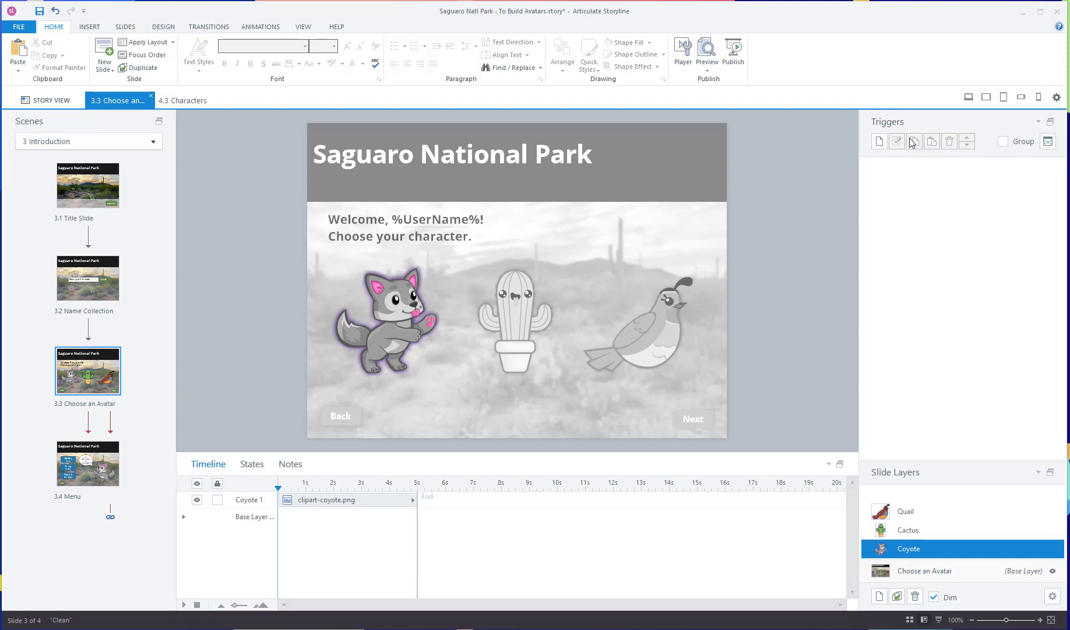
click(879, 141)
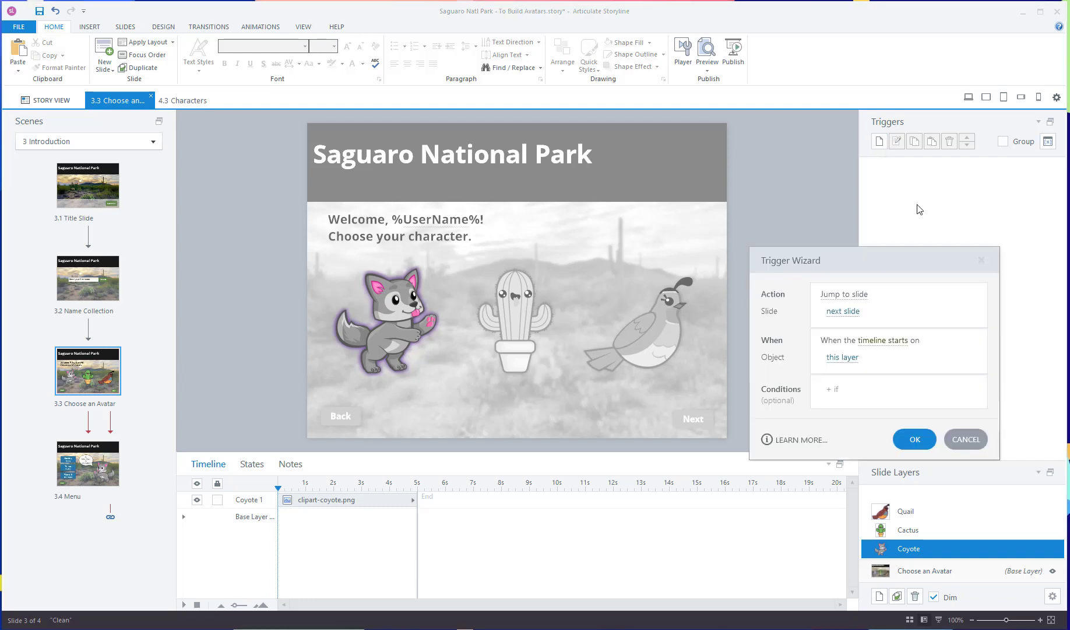
click(845, 295)
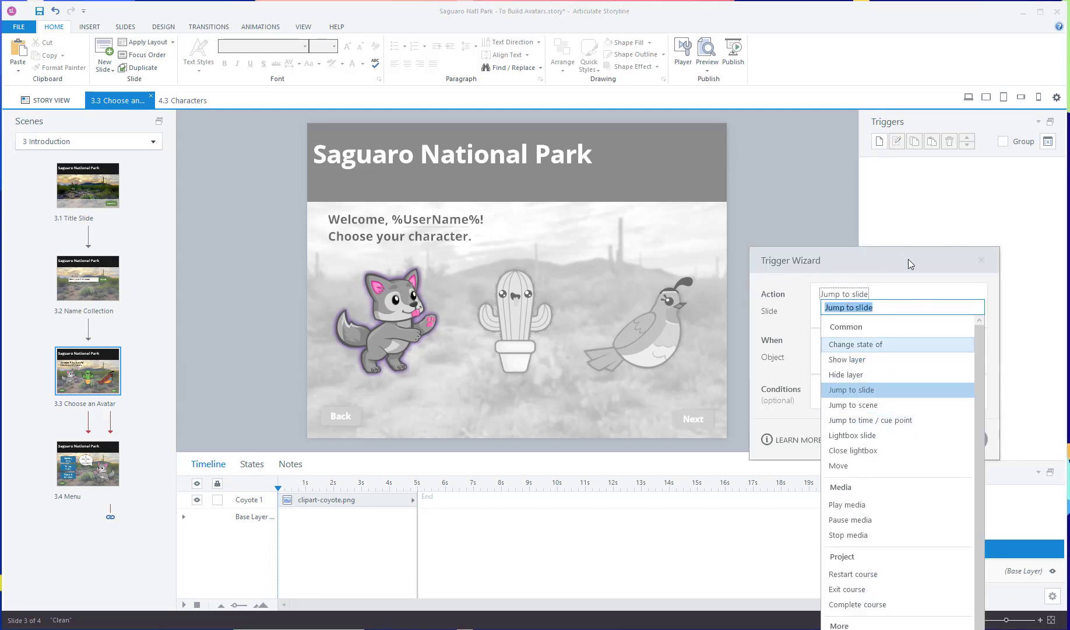
click(921, 302)
click(852, 295)
scroll(881, 507, down, 2)
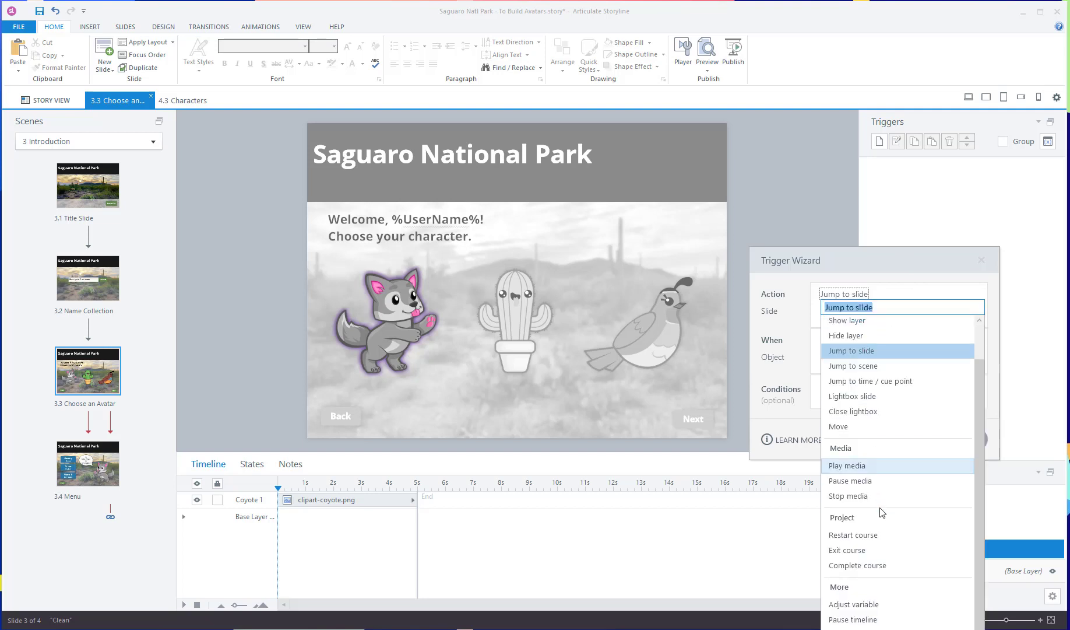
click(872, 254)
drag(871, 253, 534, 64)
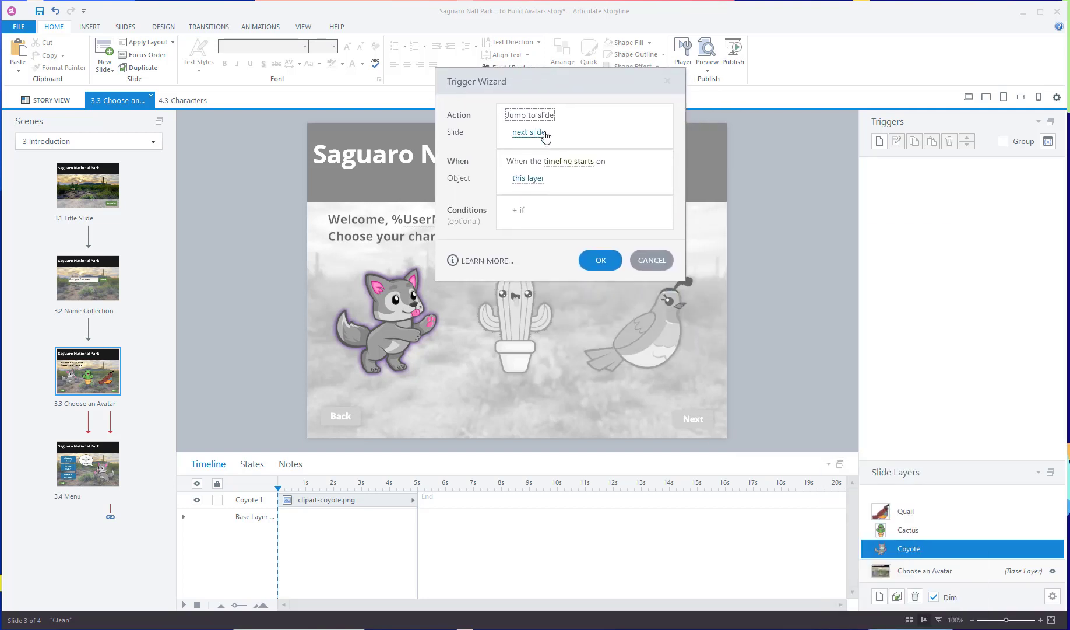
click(545, 114)
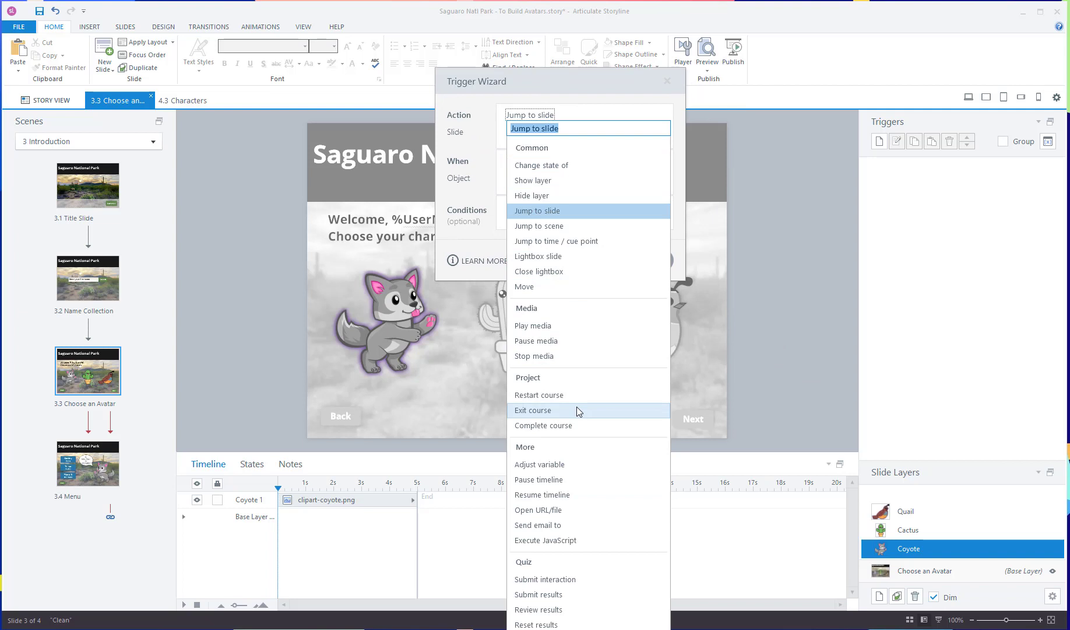
click(553, 464)
- Set the trigger to assign Avatar the value Coyote and save it
click(544, 133)
click(540, 202)
click(587, 134)
text(Coyote)
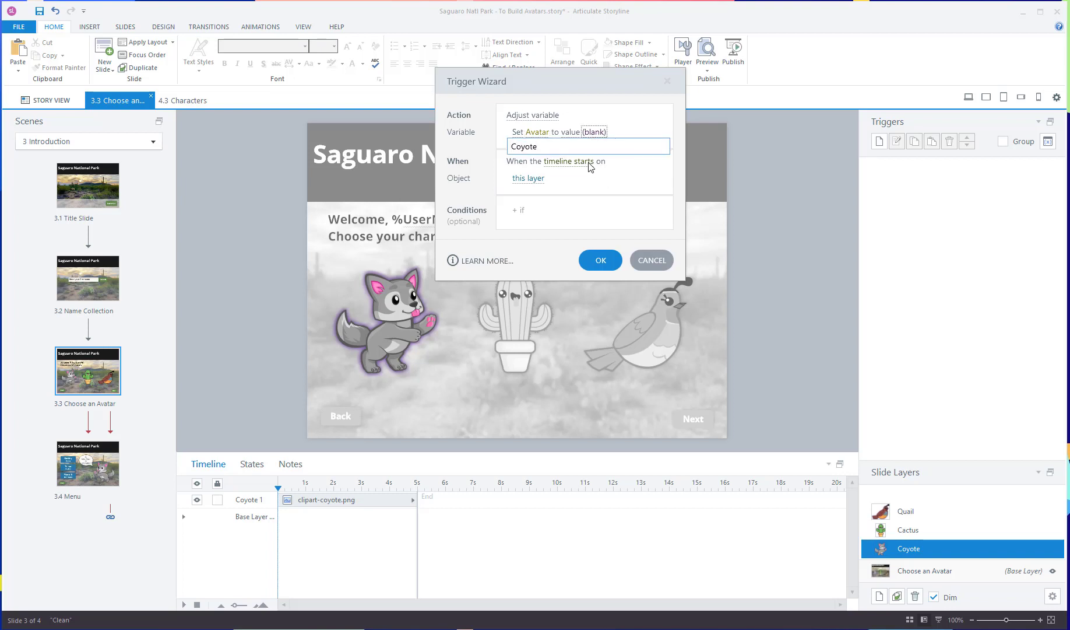
click(683, 214)
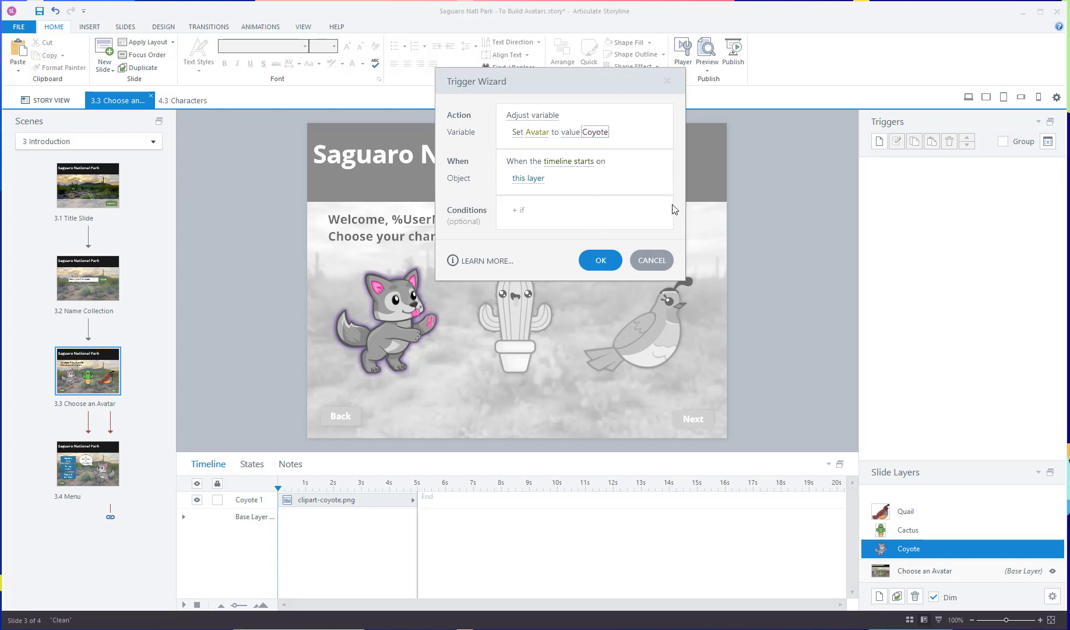
click(539, 133)
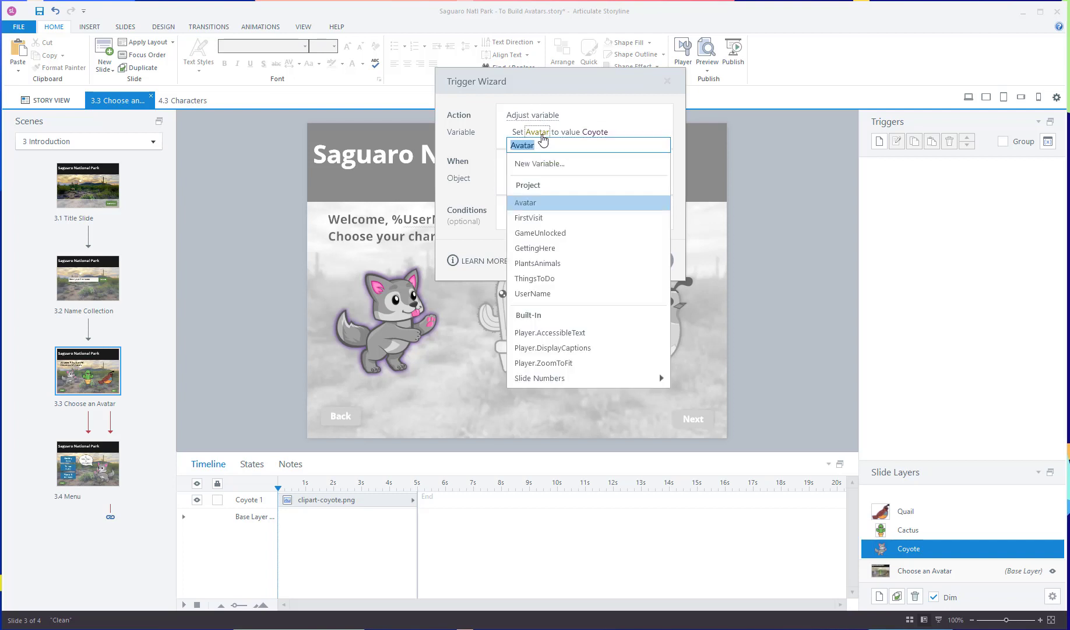
click(654, 104)
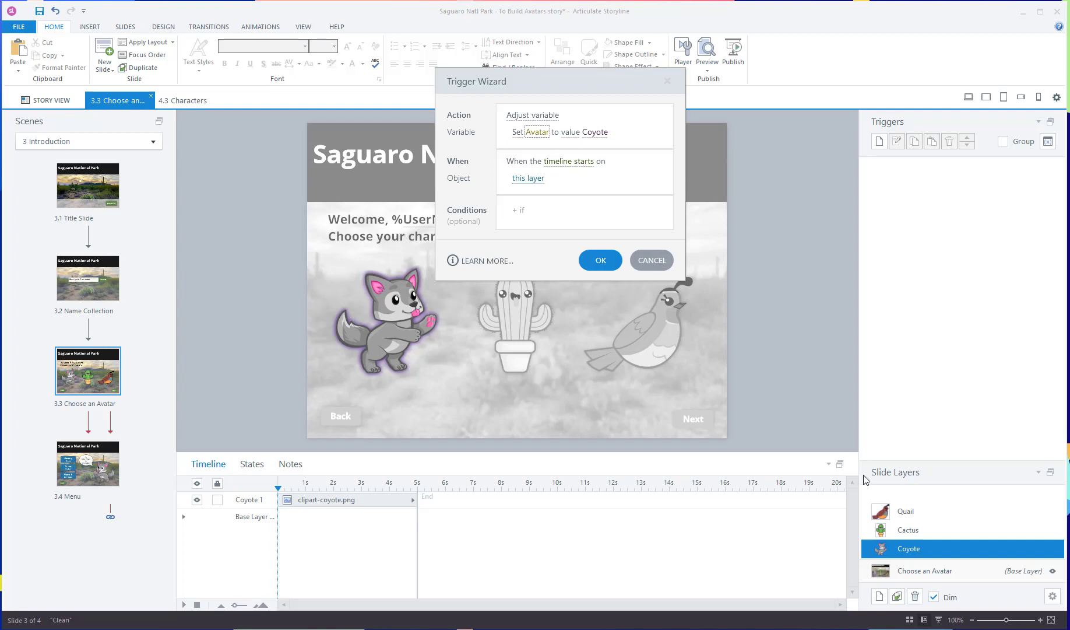
click(614, 258)
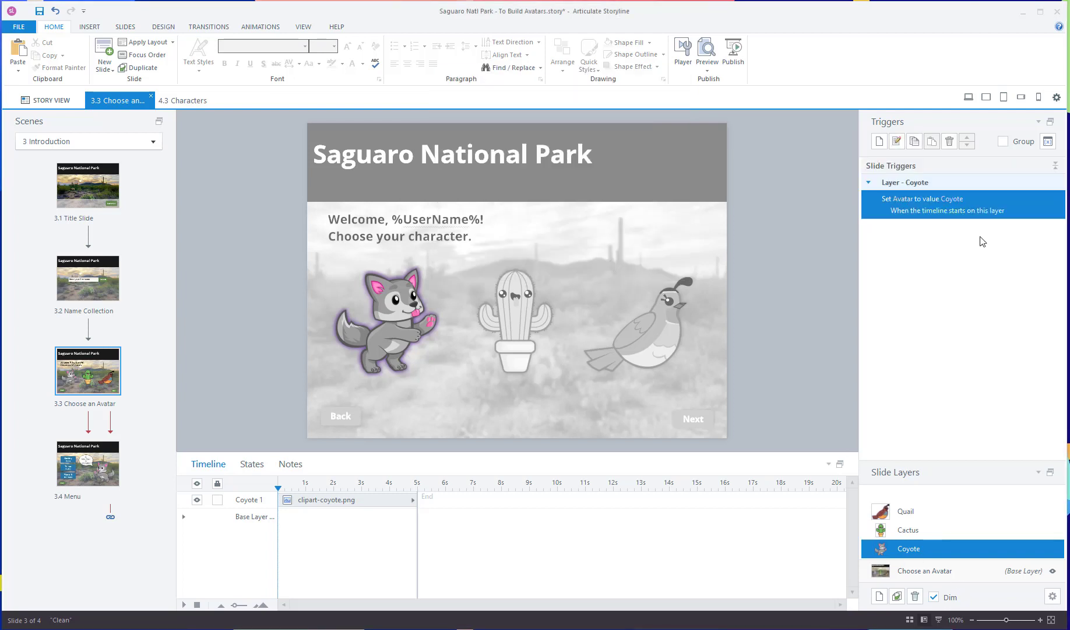
- Copy the Avatar trigger onto the Cactus layer with the value Cactus
click(914, 143)
click(963, 529)
click(931, 142)
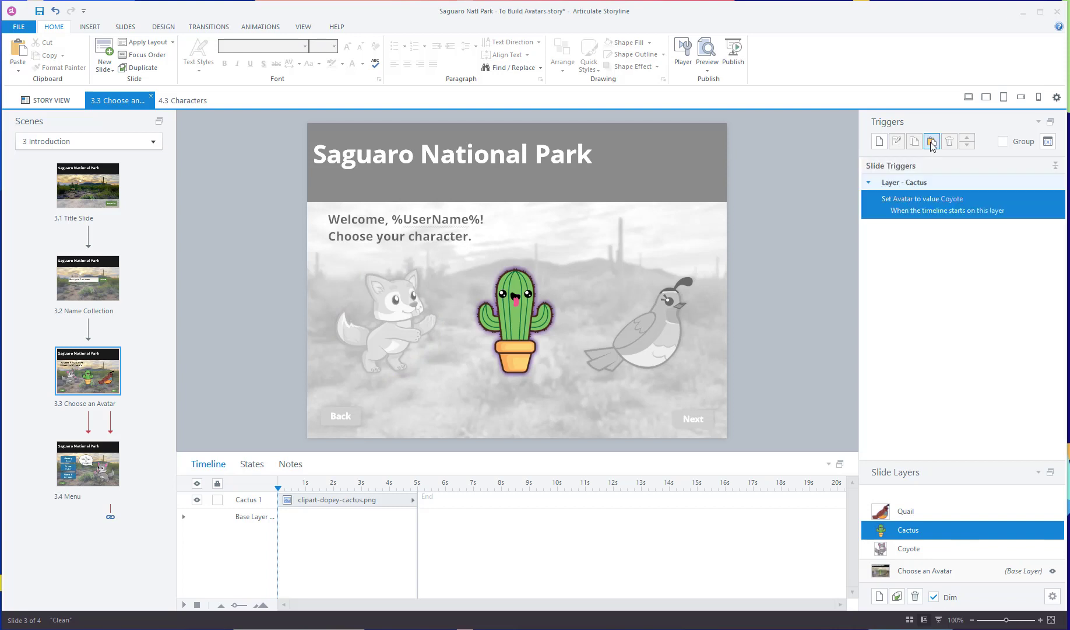
click(950, 200)
text(Cactus)
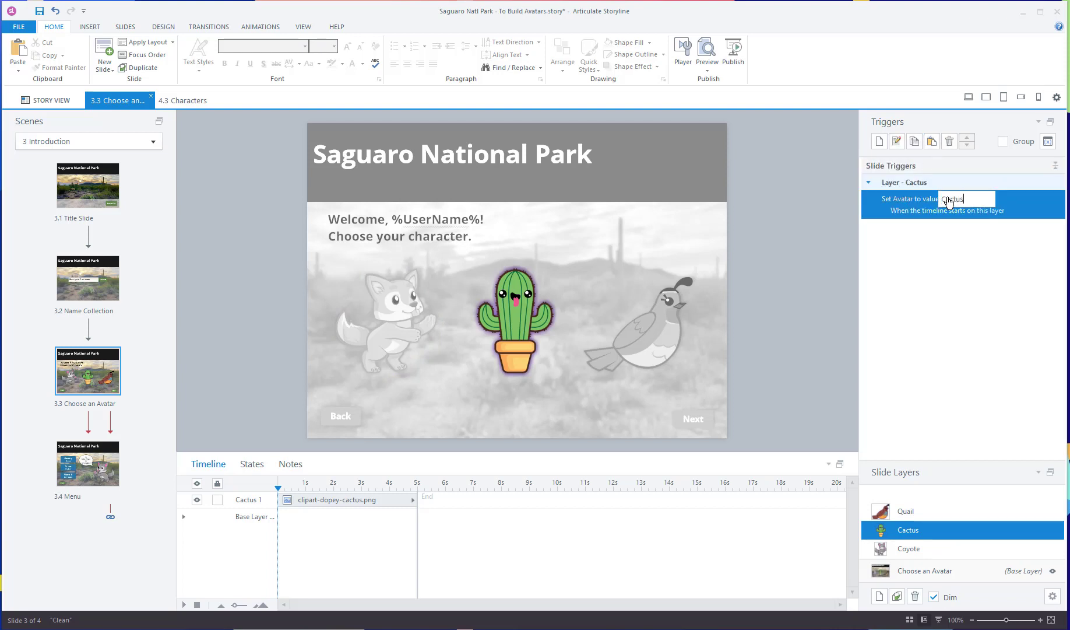
key(Return)
- Paste the trigger onto the Quail layer with value Quail, then return to the base layer
click(953, 510)
click(931, 142)
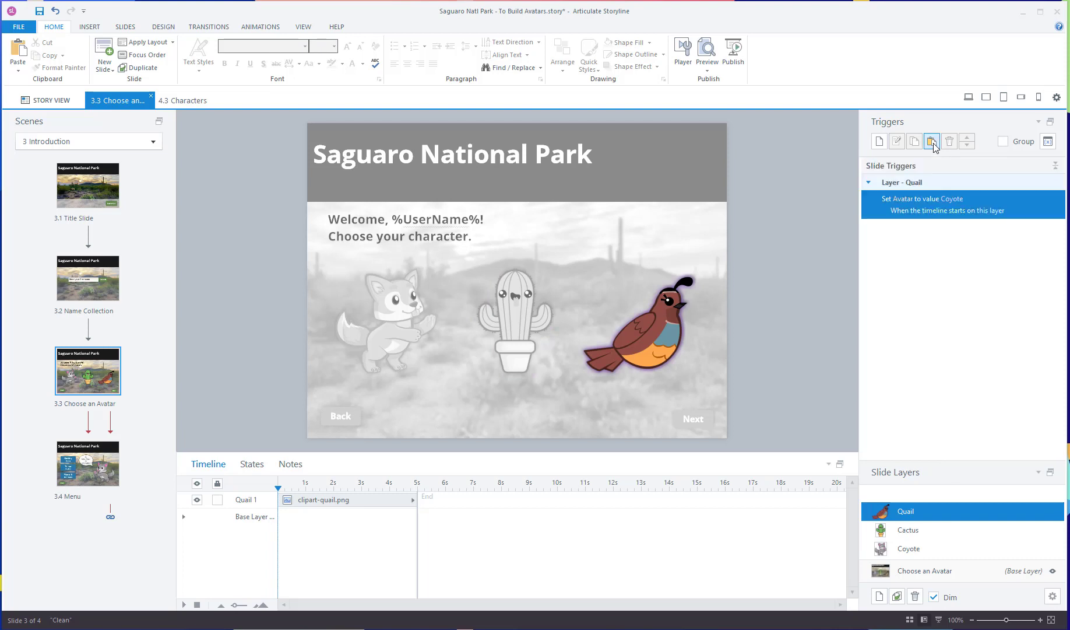
click(953, 198)
text(Quail)
key(Return)
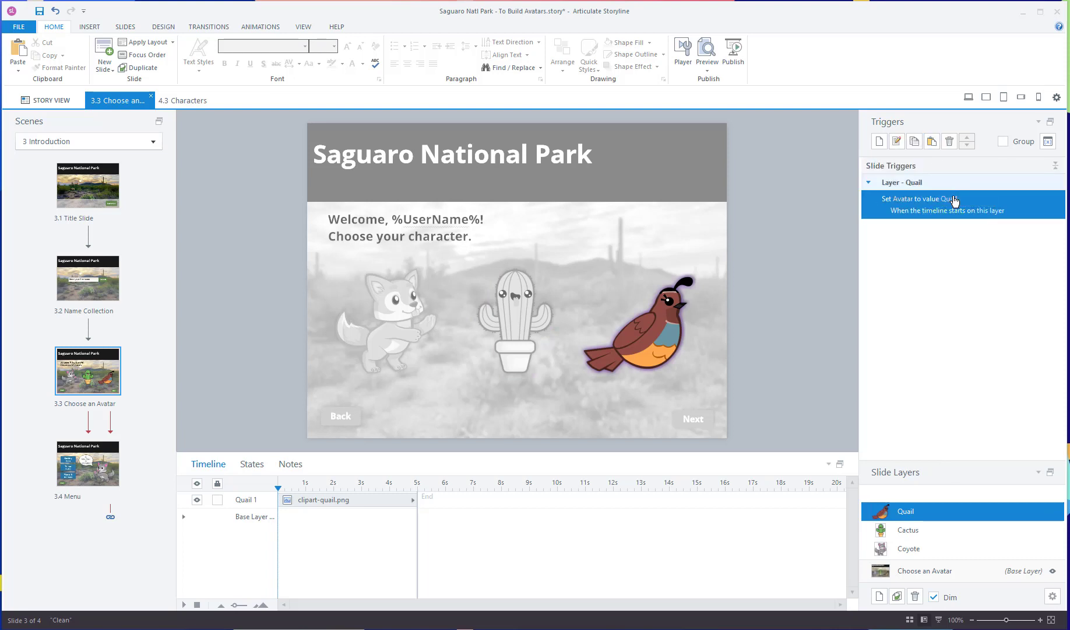
click(924, 571)
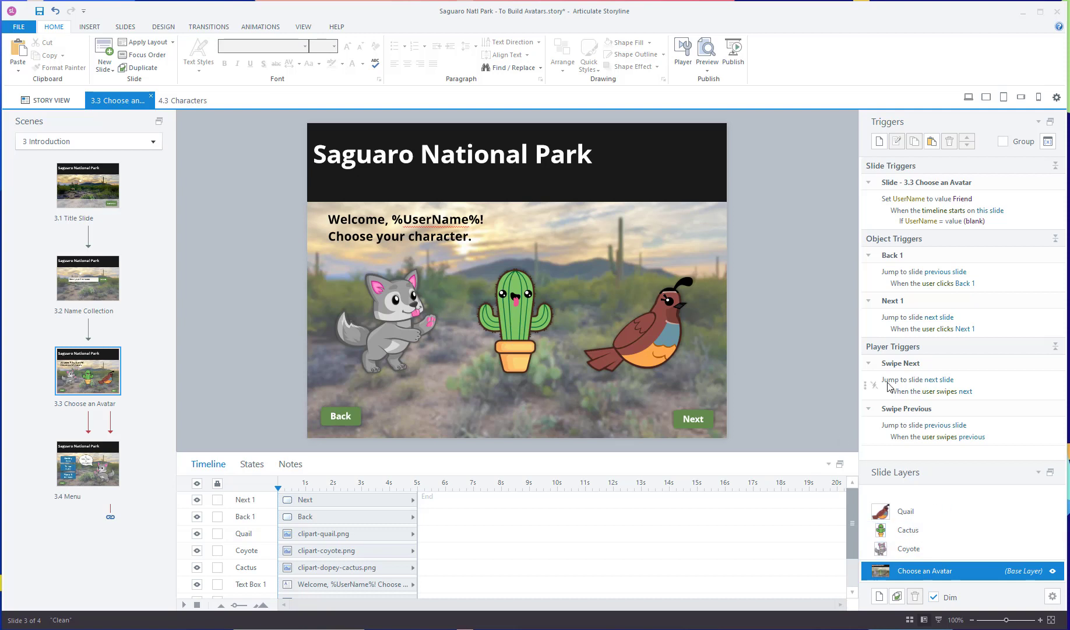
- Add a trigger on the coyote picture that shows the Coyote layer when the user clicks
click(401, 315)
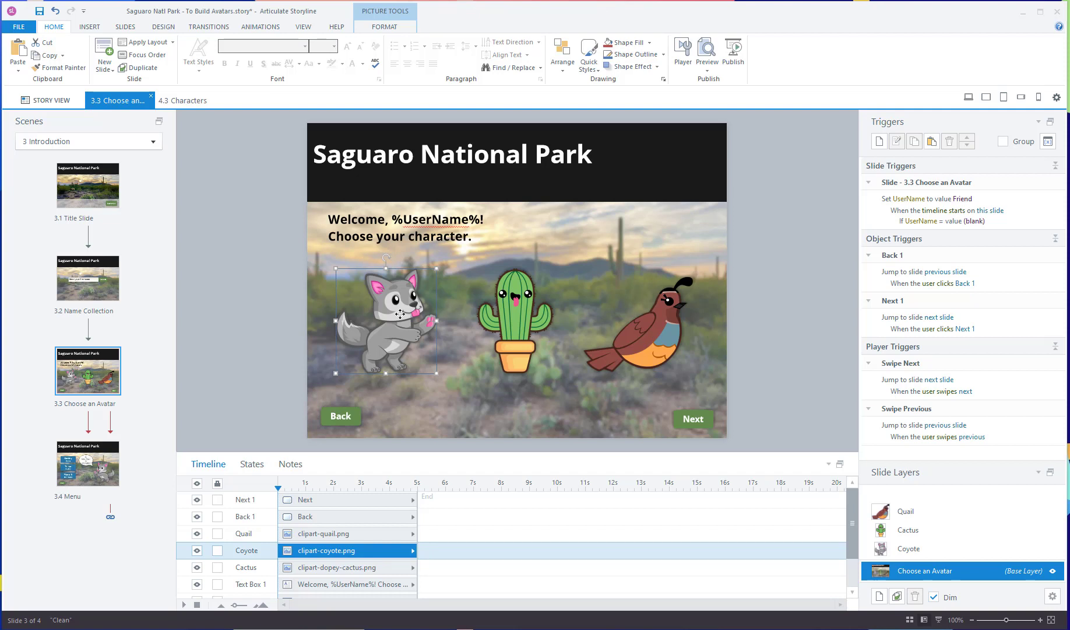
click(879, 141)
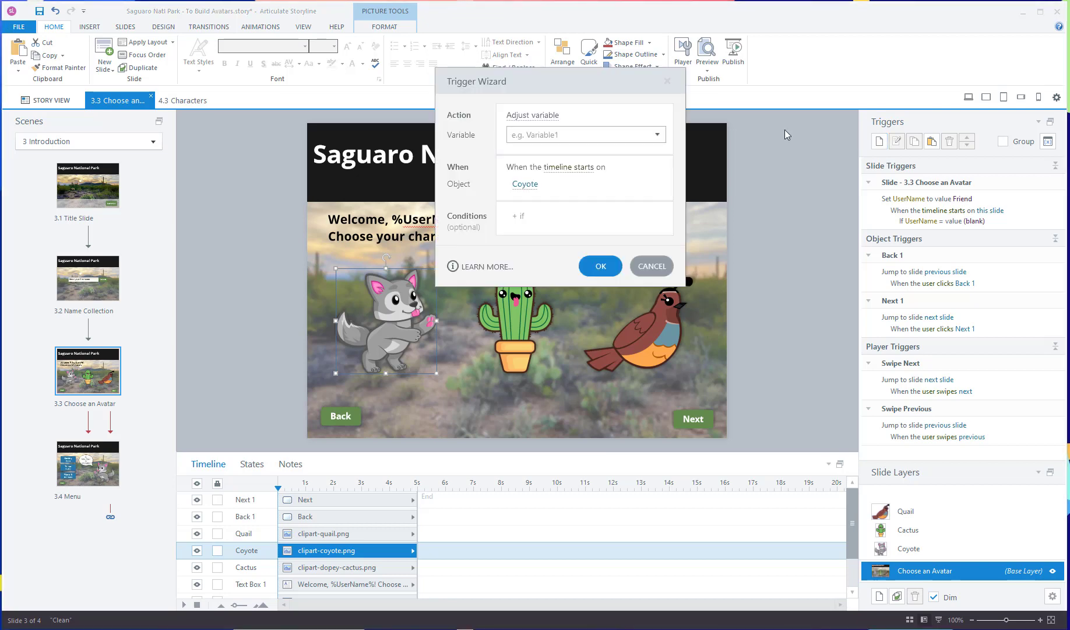
click(546, 123)
click(531, 176)
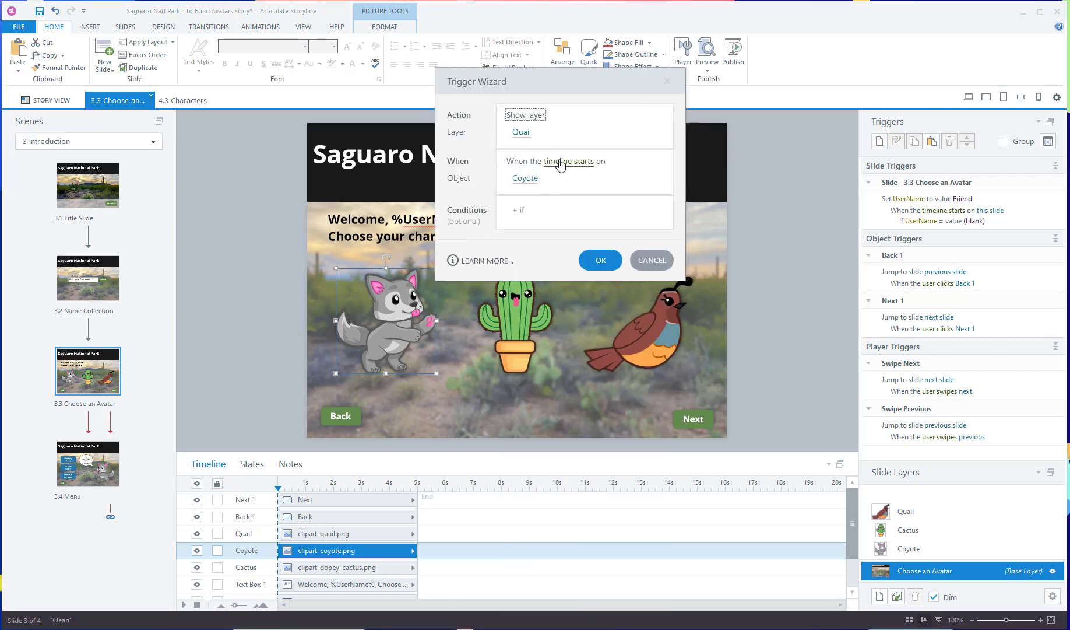
click(522, 133)
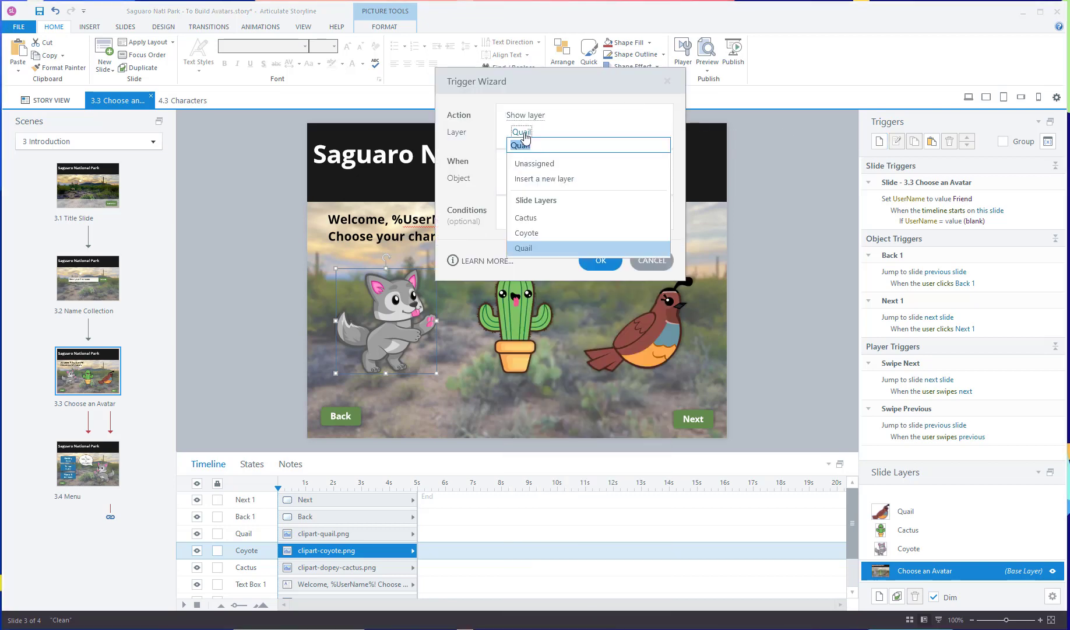
click(536, 231)
click(563, 162)
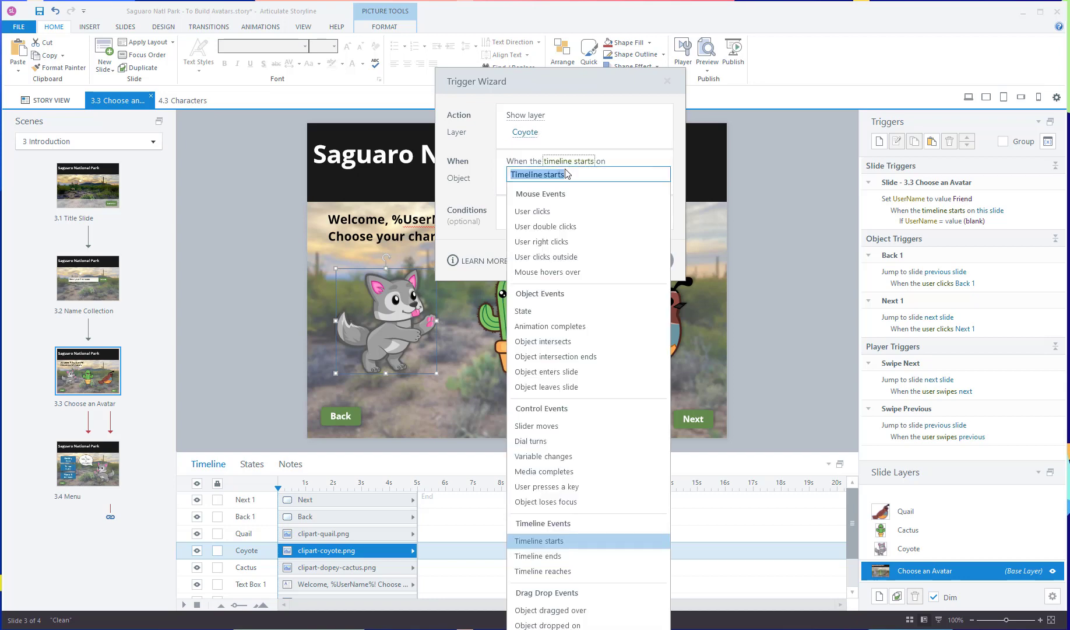
click(564, 212)
click(598, 258)
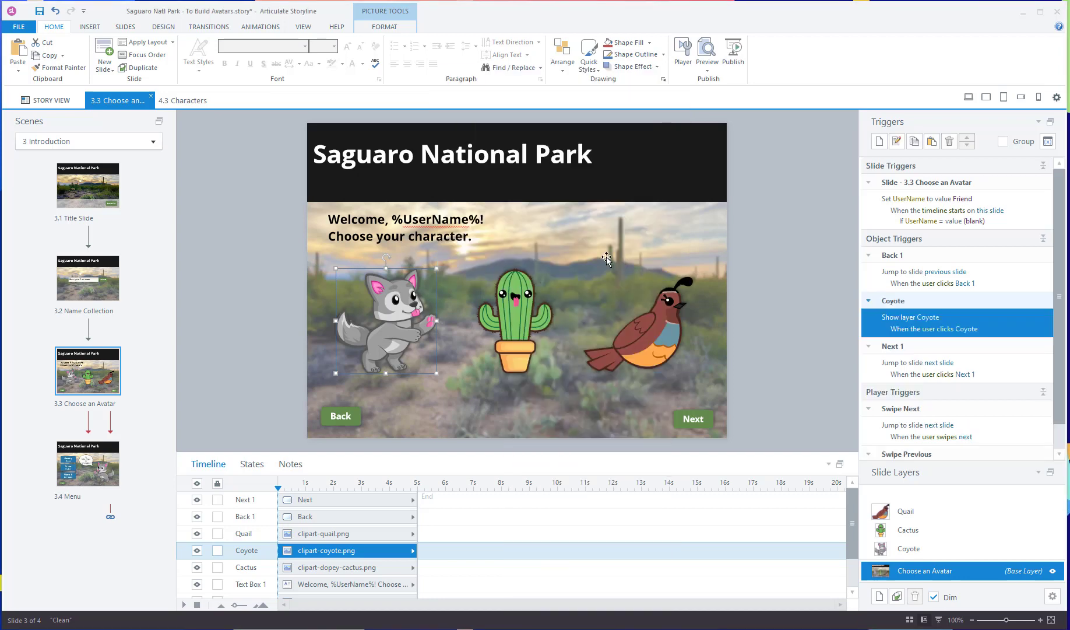
- Paste that trigger onto the cactus and quail, showing the Cactus and Quail layers respectively
click(532, 326)
click(932, 141)
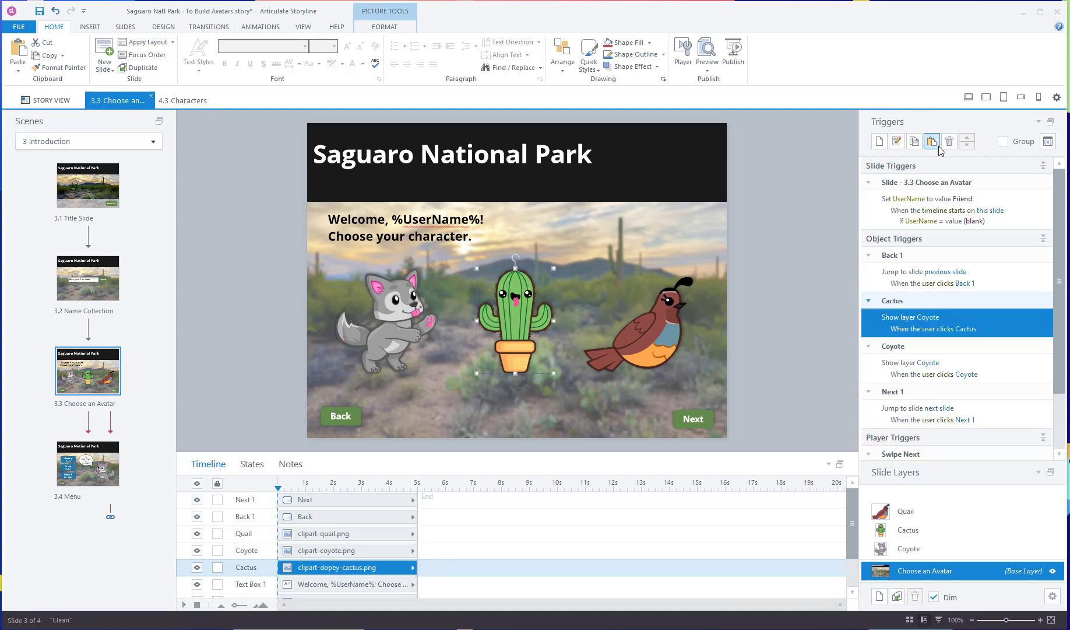
click(933, 318)
click(939, 363)
click(648, 311)
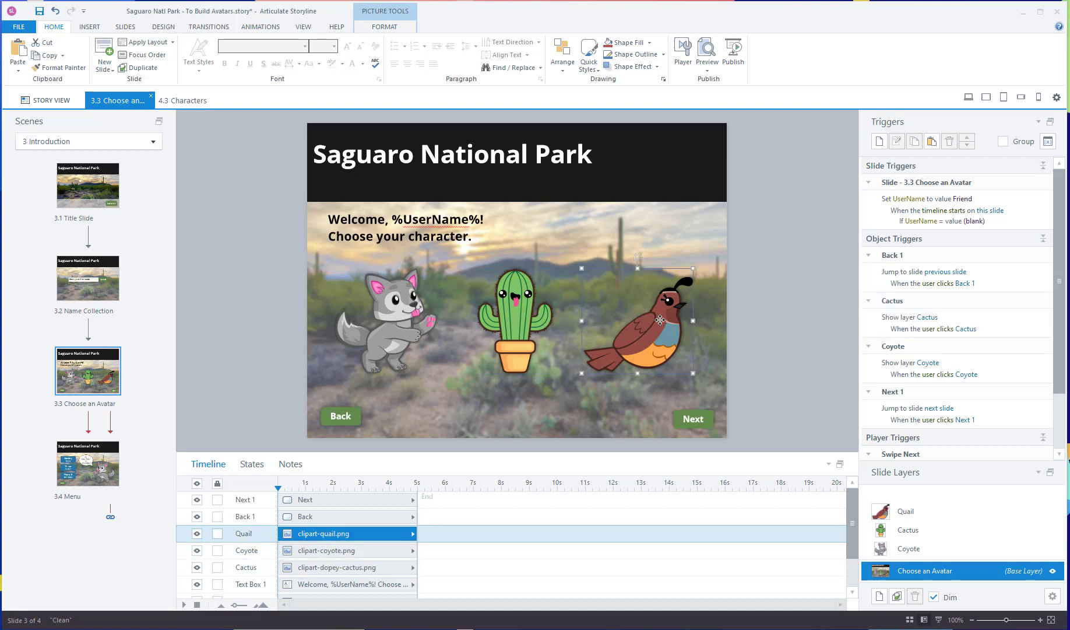
click(931, 141)
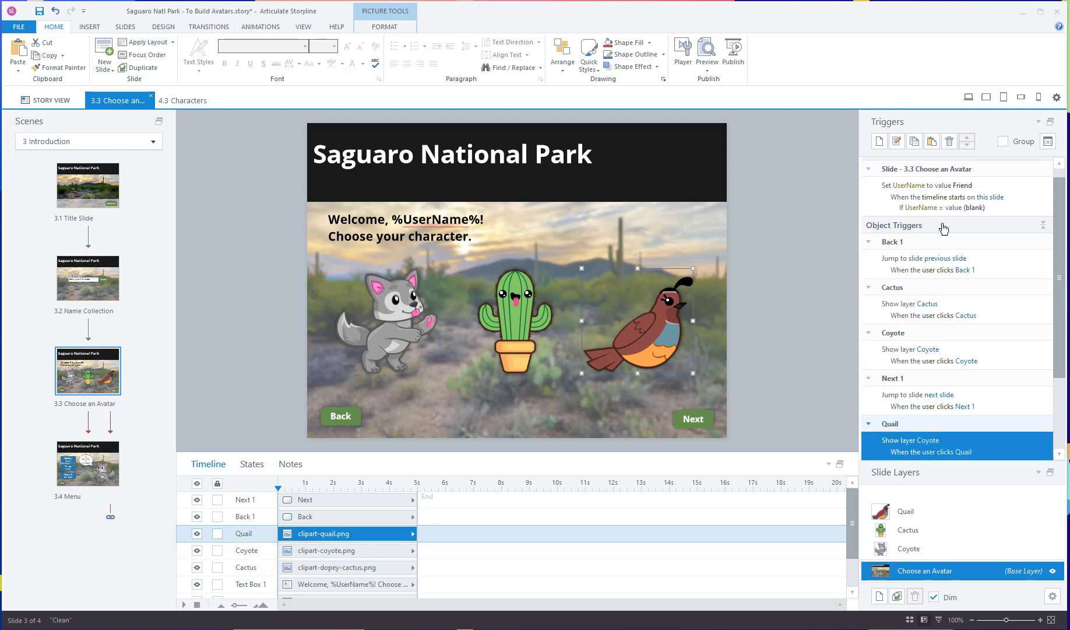
click(933, 441)
click(943, 505)
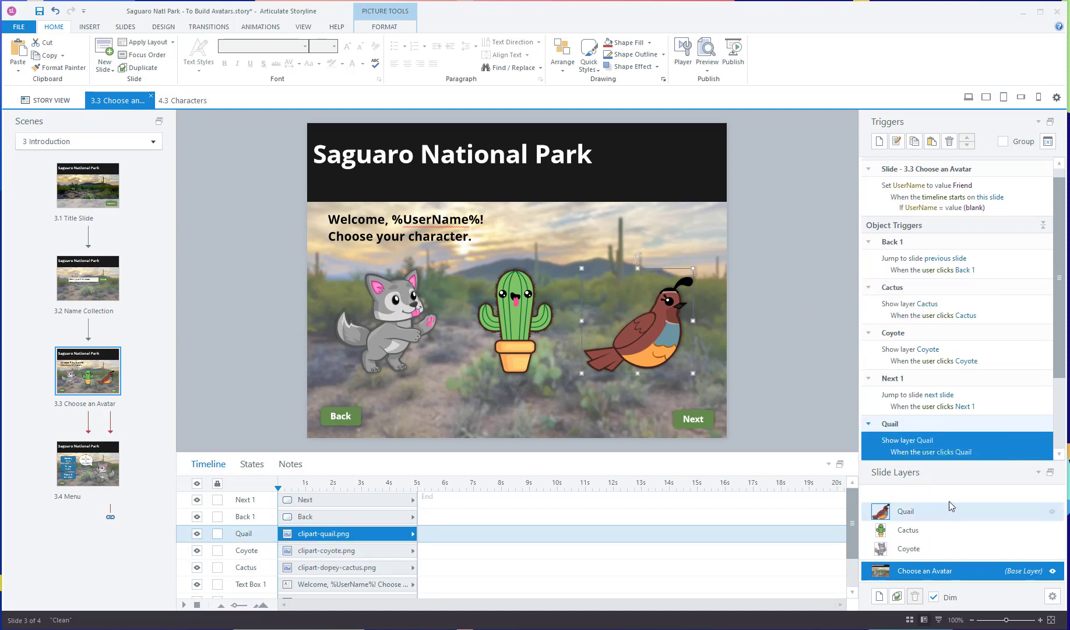